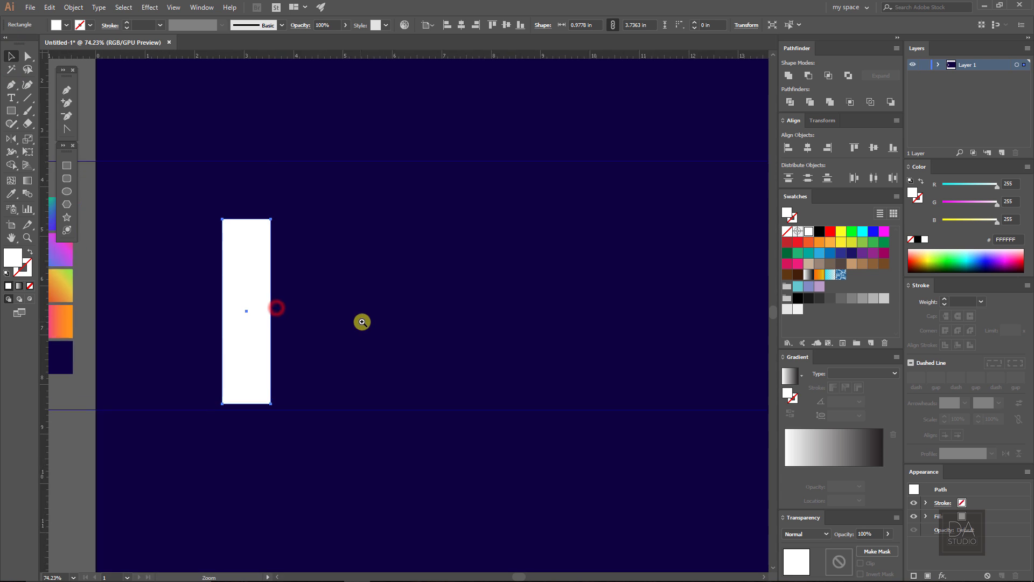
Step: Form the first T: snap the rectangle to the guide, widen it to 1.06 in, and add a horizontal top bar
left_click_drag(289, 364, 336, 341)
mouse_move(287, 279)
left_mouse_down()
mouse_move(340, 283)
mouse_move(297, 279)
left_mouse_up()
left_click_drag(303, 201, 302, 253)
left_click_drag(330, 353, 334, 353)
left_click_drag(302, 374, 302, 239)
left_click_drag(338, 354, 356, 189)
left_click(316, 291)
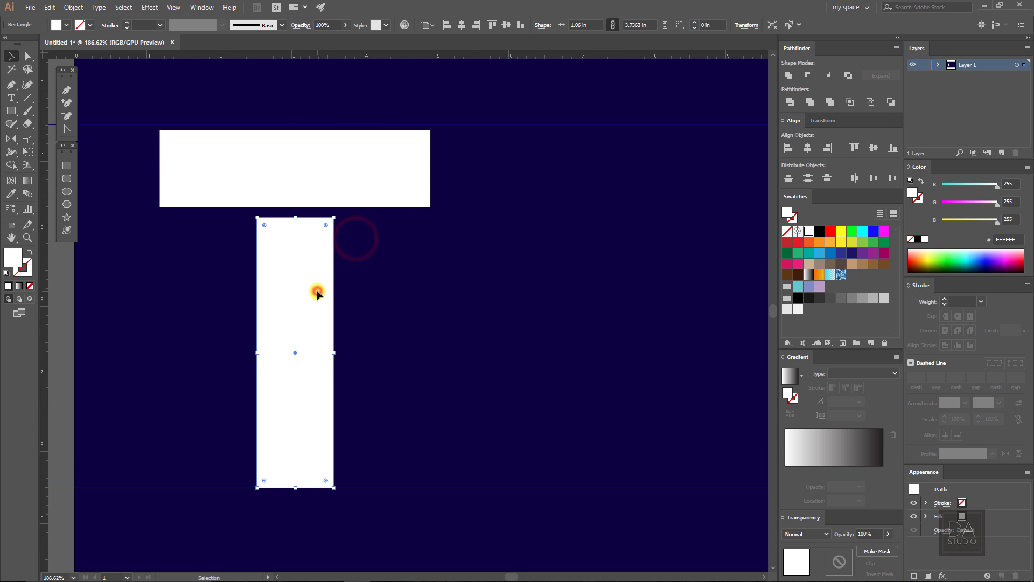
key("Up")
key("Up")
key("Up")
key("Up")
key("Up")
key("Up")
left_click_drag(220, 331, 211, 342)
left_click(418, 364)
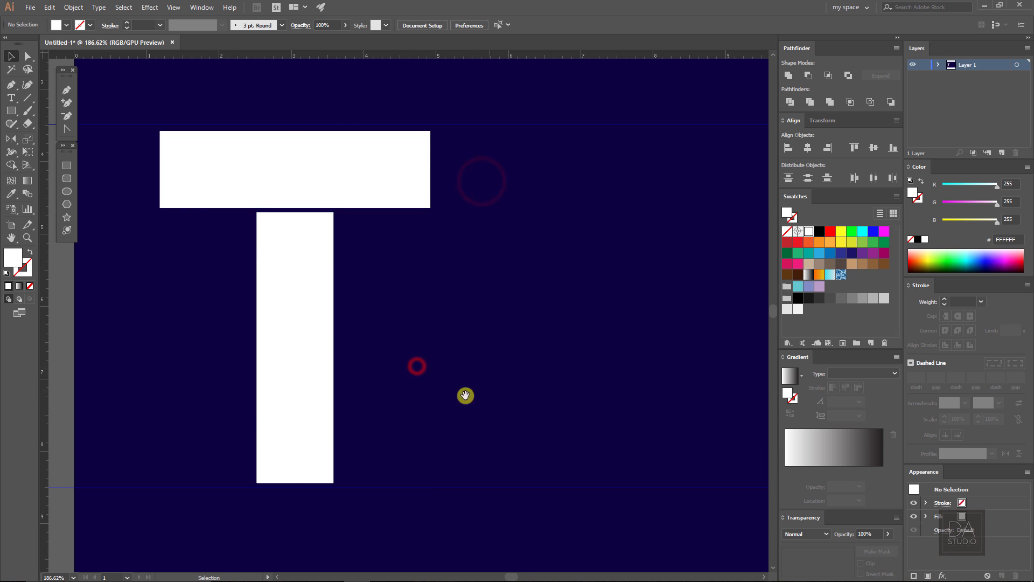
Step: Copy the T's stem to the right and stretch it to the top bar's height as the E's stem
left_click_drag(430, 391, 387, 390)
left_click_drag(567, 381, 471, 380)
left_click_drag(293, 255, 293, 327)
left_click(292, 326)
left_click(248, 339)
left_click_drag(245, 364, 391, 364)
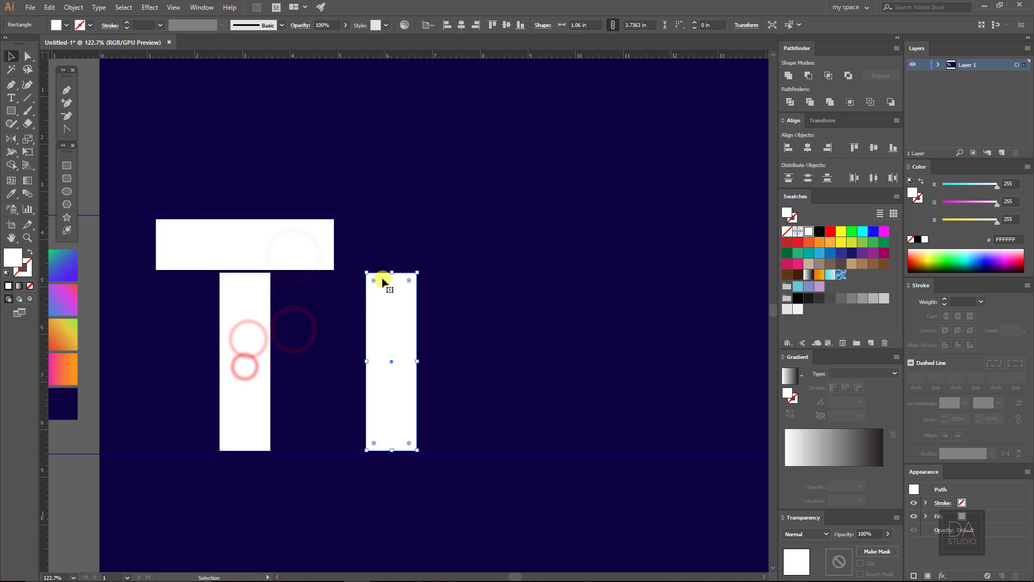
left_click_drag(390, 272, 391, 219)
left_click_drag(388, 335, 363, 335)
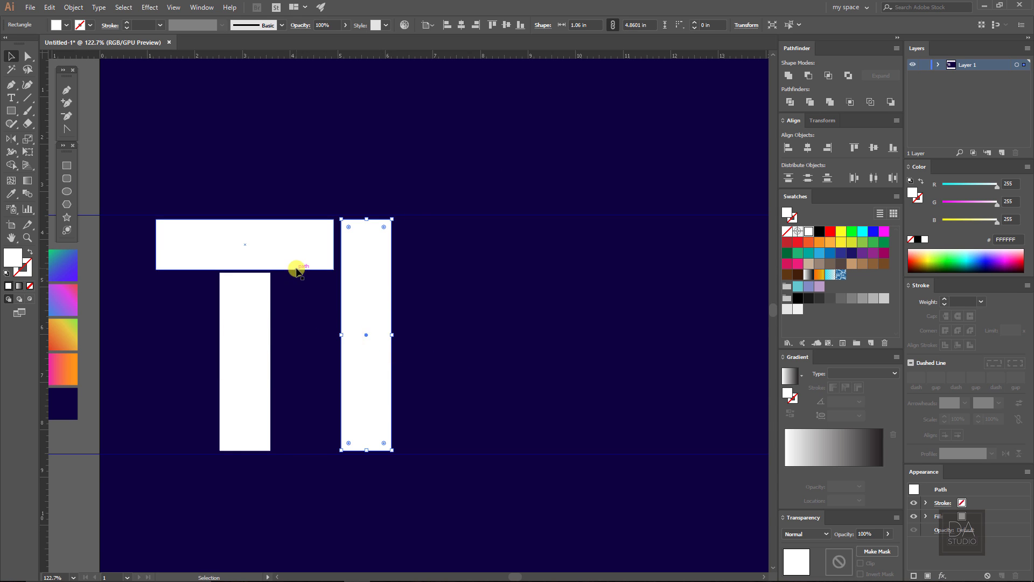
Step: Add the E's top, middle and bottom arms from copies of the bar, with a shorter middle arm
left_click_drag(221, 252, 462, 256)
left_click_drag(404, 367, 317, 327)
left_click_drag(425, 214, 430, 384)
left_click_drag(517, 201, 442, 381)
left_click_drag(488, 295, 452, 295)
left_click(513, 312)
left_click_drag(406, 304, 395, 294)
left_click(477, 298)
left_click(390, 301)
left_click(495, 297)
Step: Build the X from a bar rotated about 45° plus a pasted-in-front copy rotated to cross it
left_click_drag(524, 304, 385, 316)
left_click_drag(134, 334, 446, 341)
left_click_drag(496, 407, 469, 390)
left_click(49, 7)
left_click(81, 84)
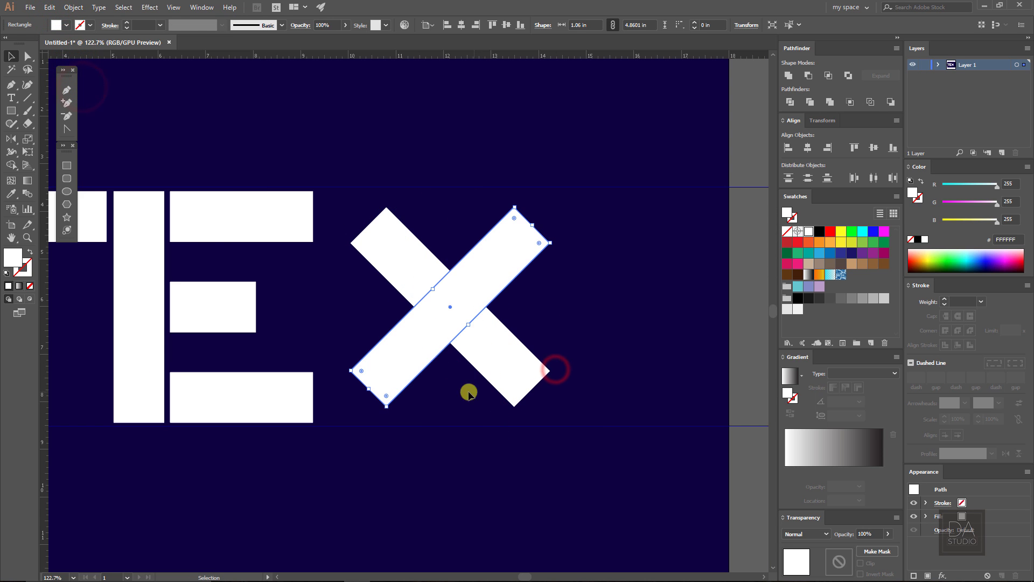
left_click(515, 359, "shift")
left_click_drag(571, 416, 570, 420)
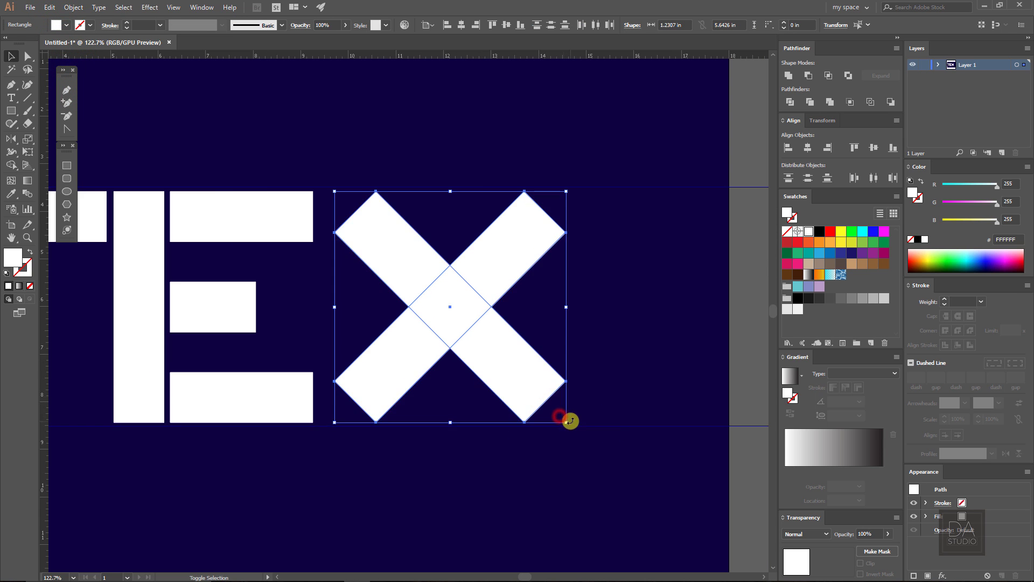
left_click_drag(565, 191, 564, 193)
left_click(644, 247)
Step: Duplicate the first T after the X, shift the X and new T left, and select all four letters
left_click_drag(435, 363, 315, 340)
left_click(187, 247)
left_click(162, 312, "shift")
left_click_drag(166, 336, 647, 335)
left_click(524, 275, "shift")
left_click(523, 348, "shift")
left_click_drag(530, 356, 516, 356)
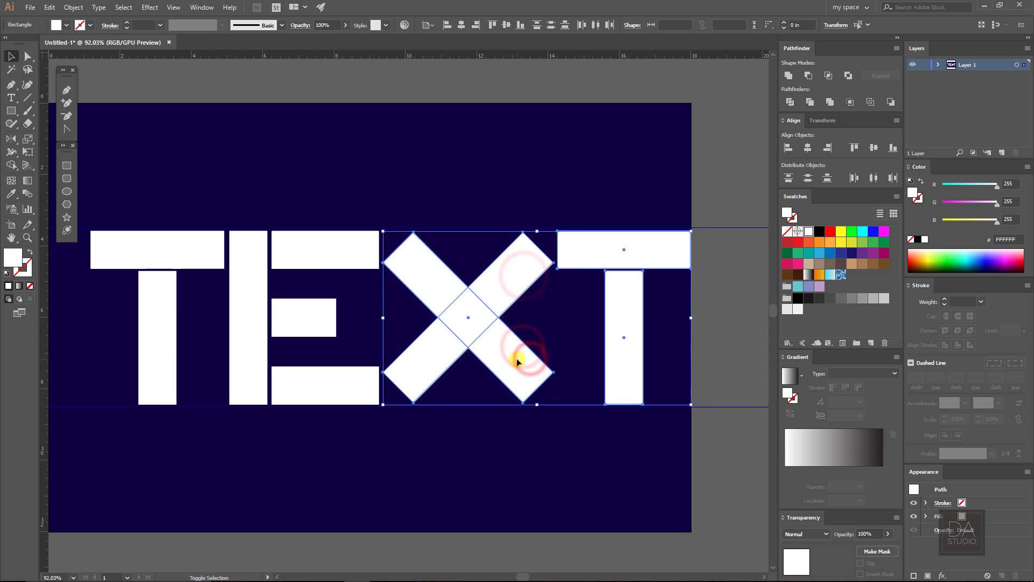
left_click_drag(715, 245, 116, 365)
Step: Group the four letters, centre them horizontally and vertically on the artboard, then ungroup
right_click(266, 311)
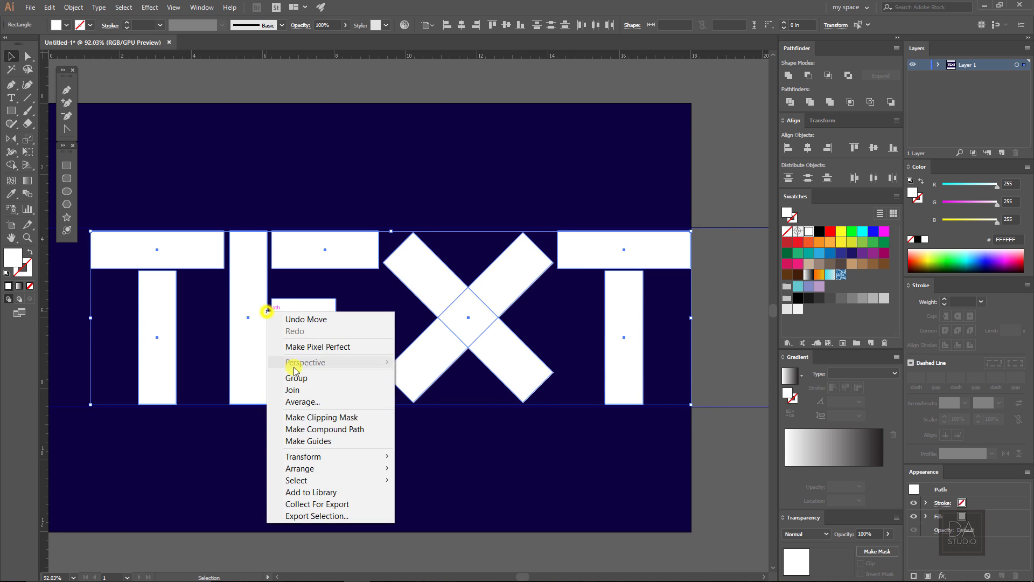
left_click(295, 372)
left_click(504, 27)
left_click(462, 25)
left_click(438, 126)
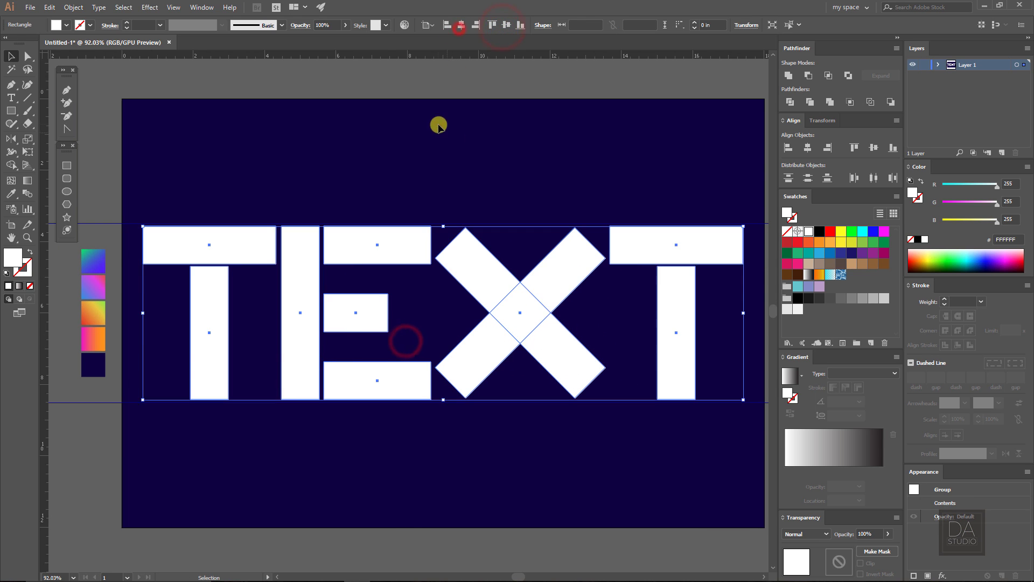
right_click(467, 277)
left_click(492, 356)
left_click(346, 473)
Step: Nudge the first T slightly to the right
left_click(201, 234)
left_click(215, 322, "shift")
key("Right")
key("Right")
key("Right")
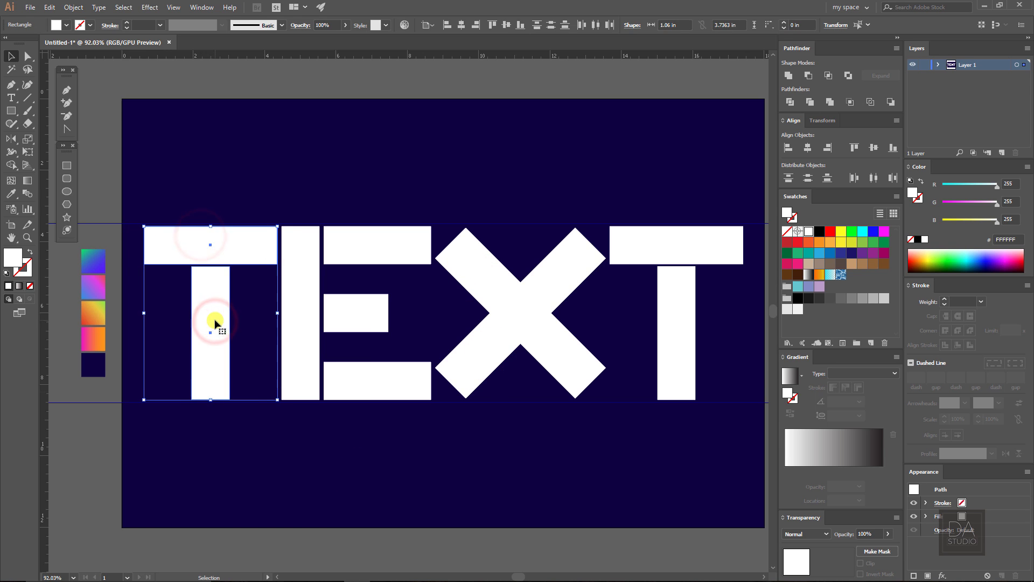
left_click(283, 393)
left_click(279, 429)
Step: Regroup all the letter shapes, realign them to the artboard, and ungroup again
left_click_drag(132, 238, 621, 307)
right_click(337, 258)
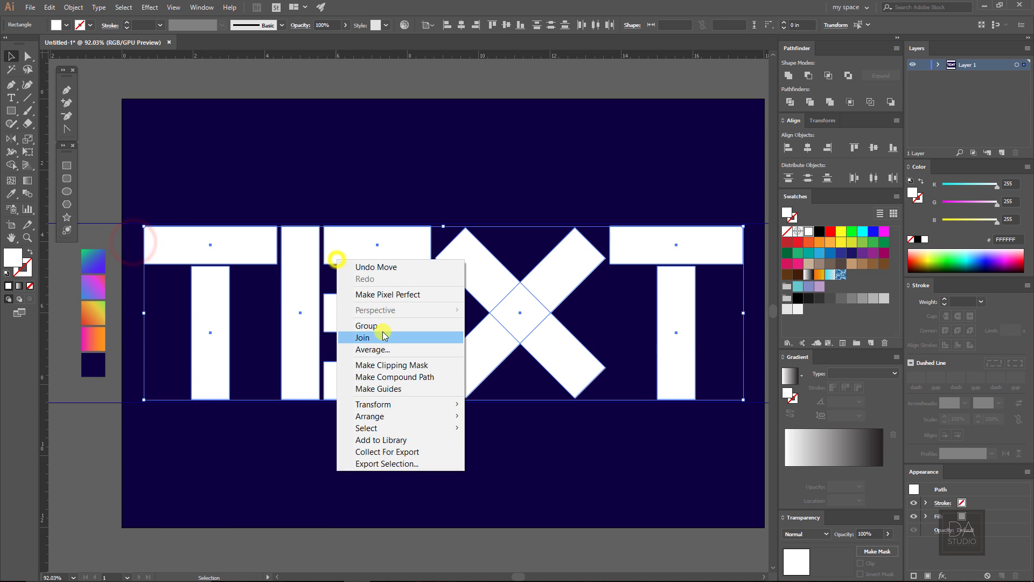
left_click(381, 327)
left_click(505, 25)
left_click(388, 184)
right_click(341, 233)
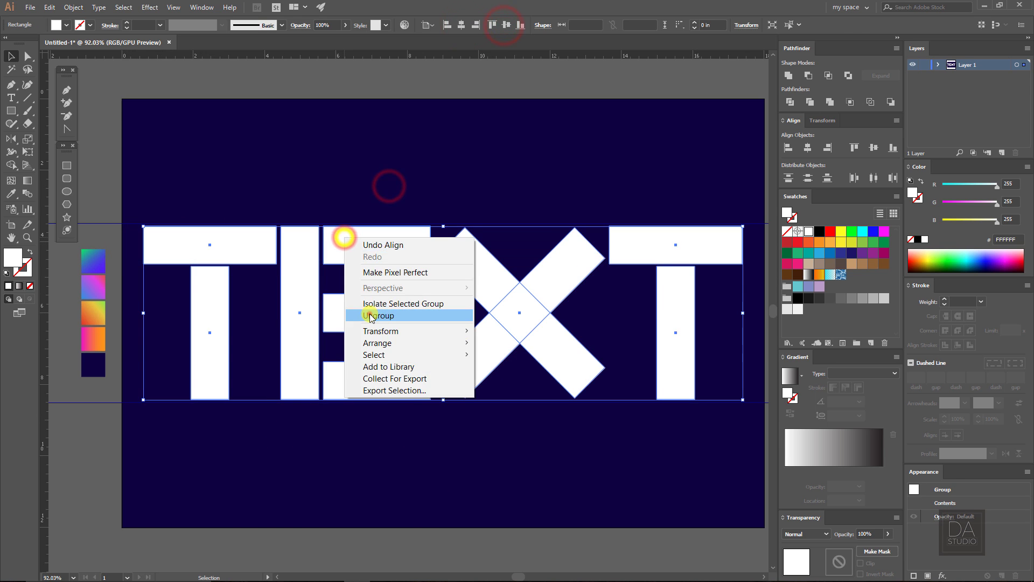
left_click(372, 315)
left_click(248, 315)
Step: Fully round the corners of the first T's and the E's bars with Direct Selection
left_click(27, 56)
left_click(210, 288)
left_click(219, 234, "shift")
left_click_drag(151, 233, 237, 294)
left_click(250, 316)
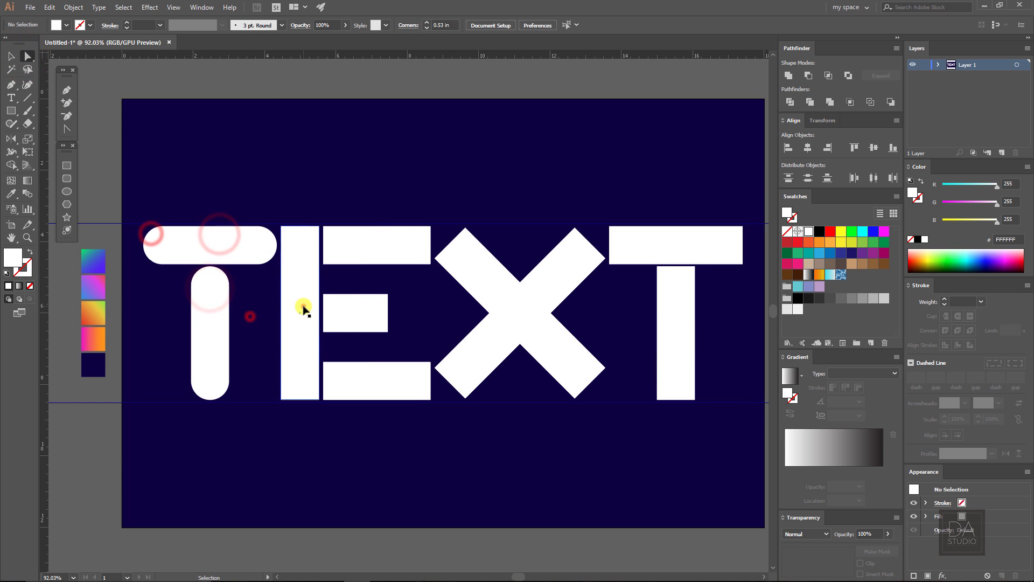
left_click(303, 305)
left_click(390, 234, "shift")
left_click(366, 310, "shift")
left_click_drag(333, 300, 385, 310)
left_click(434, 304)
Step: Round both X bars' ends to 0.61 in and fully round the second T's corners
left_click(490, 286)
left_click_drag(448, 258, 488, 275)
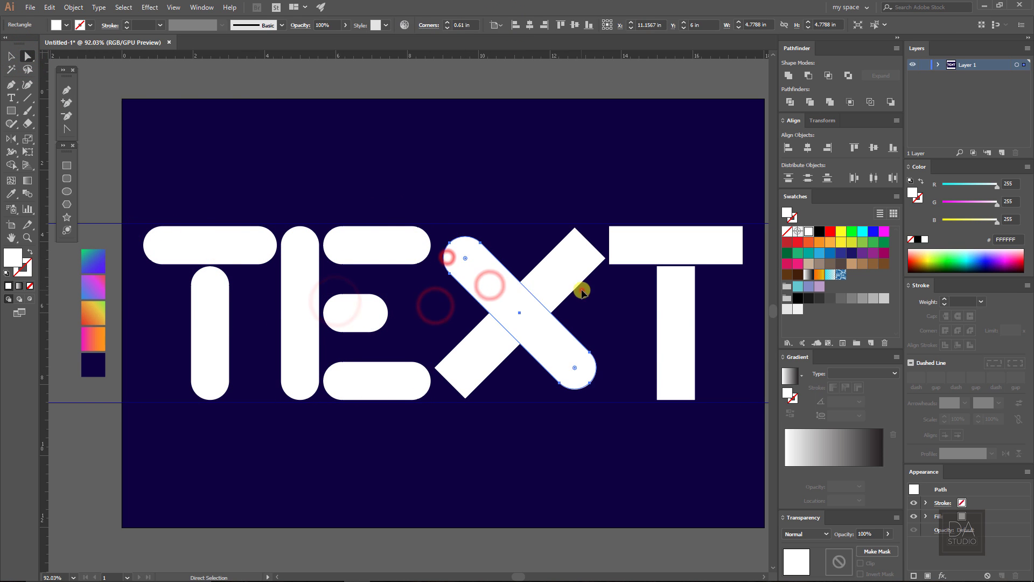
left_click(582, 289)
left_click(572, 270)
left_click_drag(574, 240, 557, 283)
left_click(598, 310)
left_click(689, 250)
left_click(662, 308, "shift")
left_click_drag(620, 235, 660, 245)
left_click(725, 313)
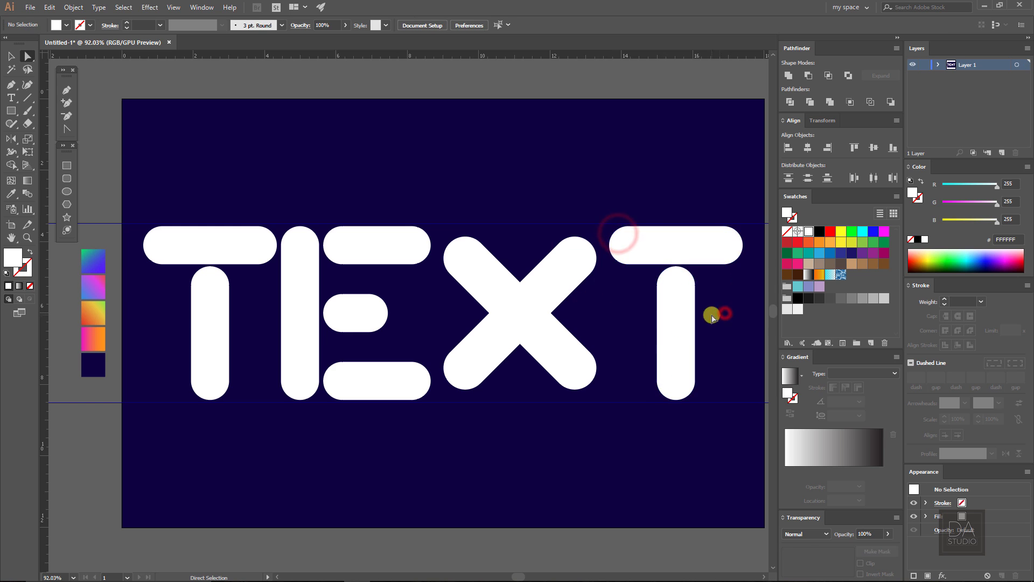
Step: Fill the first T's stem and top bar and the E's stem with the green-blue gradient using the Eyedropper
left_click(197, 302)
left_click(10, 194)
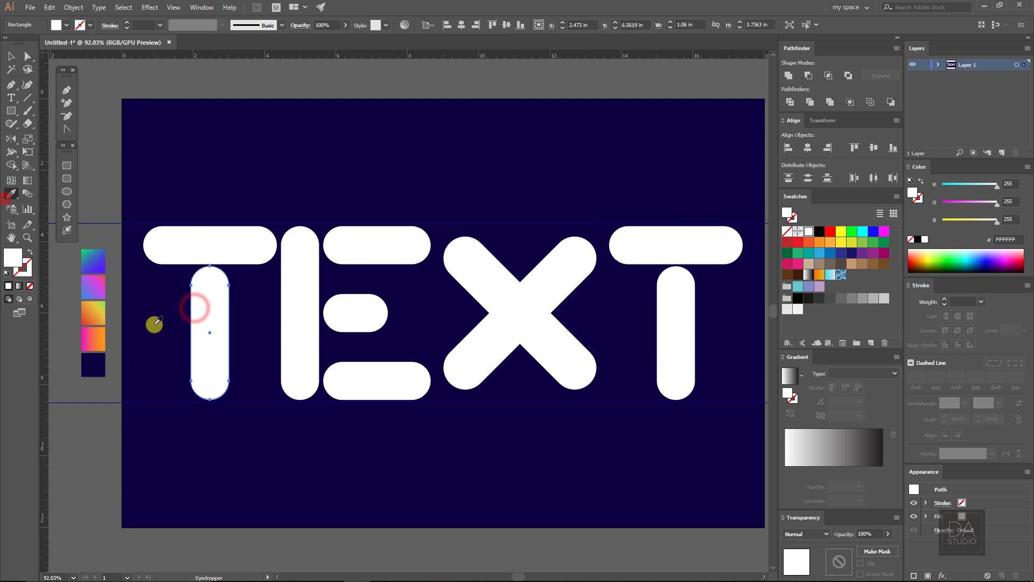
left_click(97, 259)
left_click(165, 259, "ctrl")
left_click(97, 265)
left_click(297, 324, "ctrl")
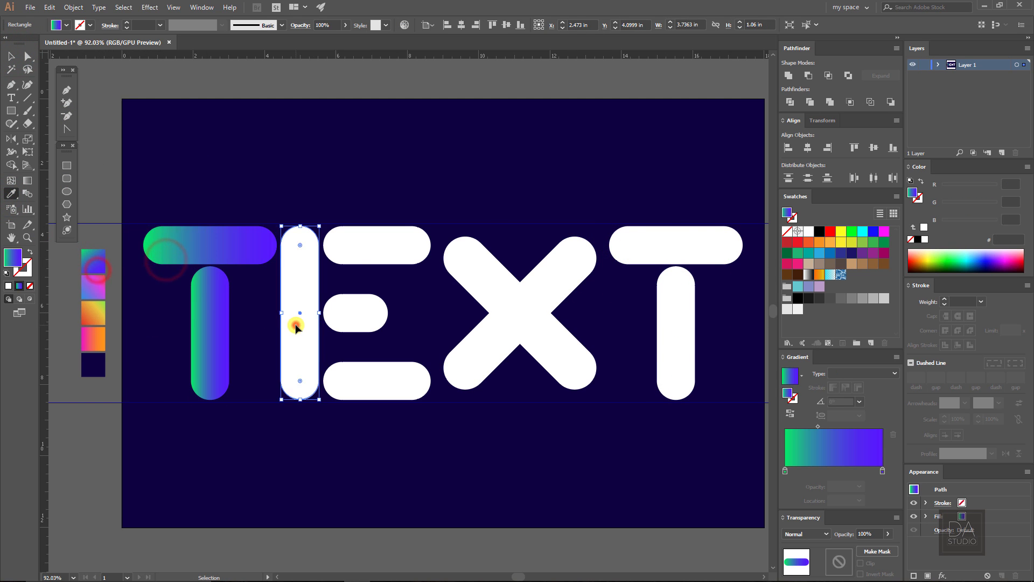
left_click(90, 262)
Step: Give the E's three arms the pink-blue gradient, then the middle arm green-blue
left_click(341, 303, "ctrl")
left_click(368, 261, "ctrl+shift")
left_click(370, 386, "ctrl+shift")
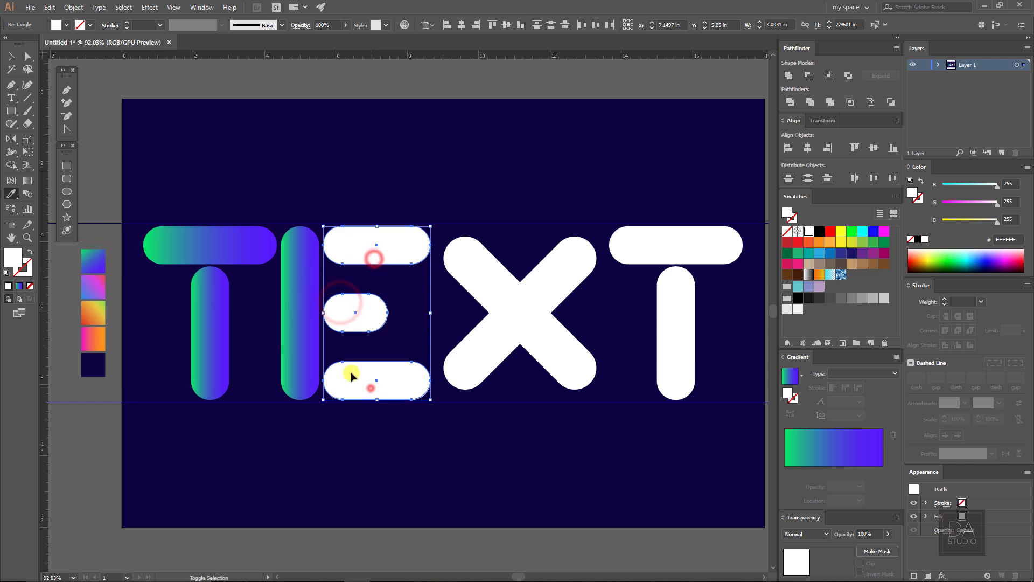
left_click(104, 280)
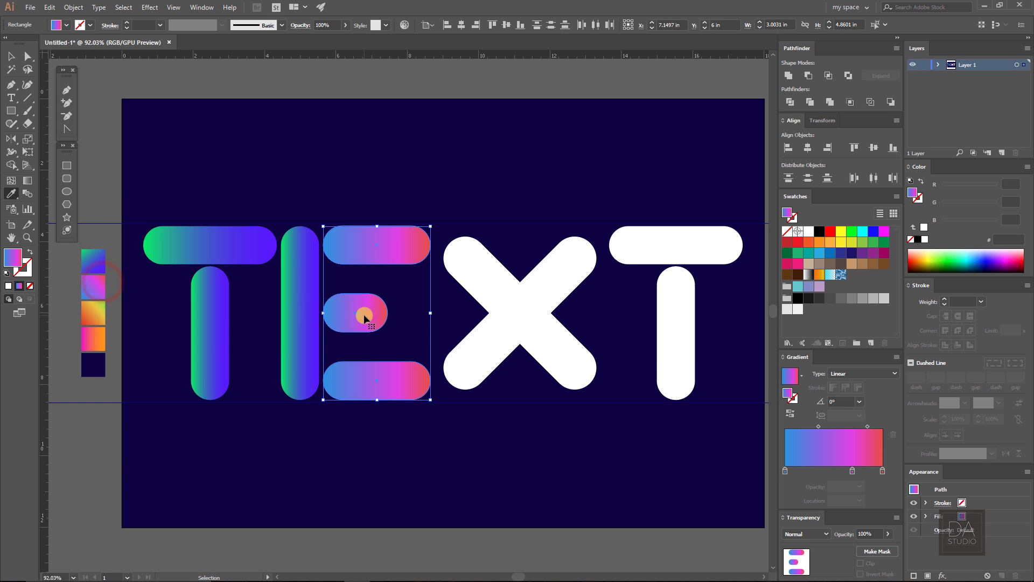
left_click(358, 318, "ctrl")
left_click(102, 261)
left_click(168, 329, "ctrl")
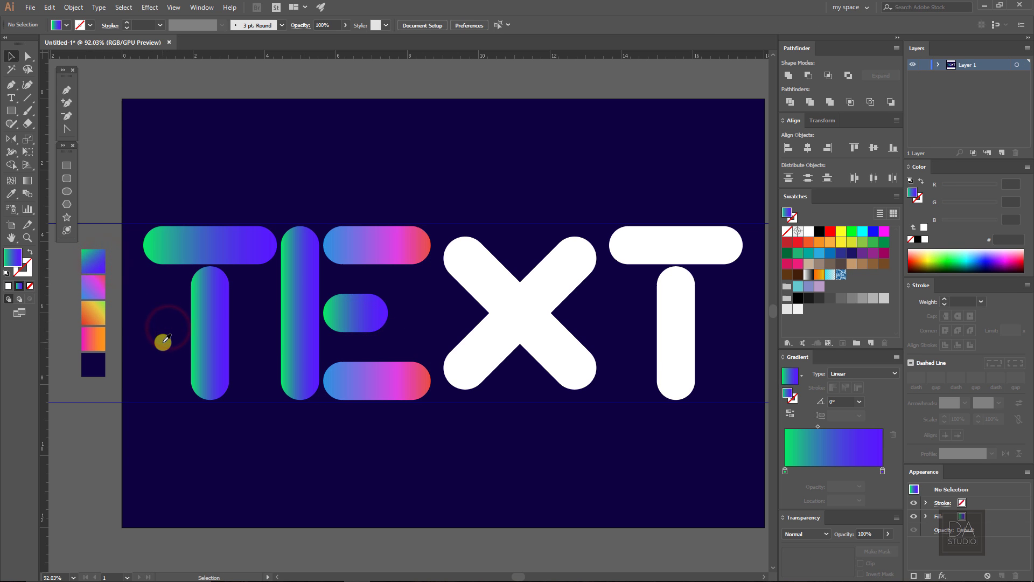
Step: Fill the T's top bar with the blue-pink gradient and reverse its direction
left_click(210, 245, "ctrl")
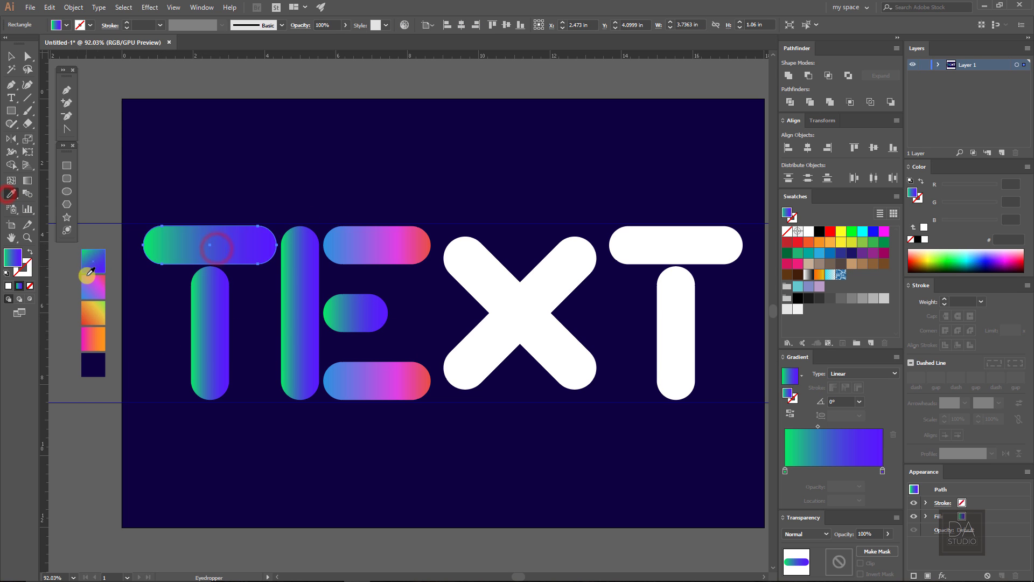
left_click(97, 286)
left_click(12, 57)
left_click(282, 174)
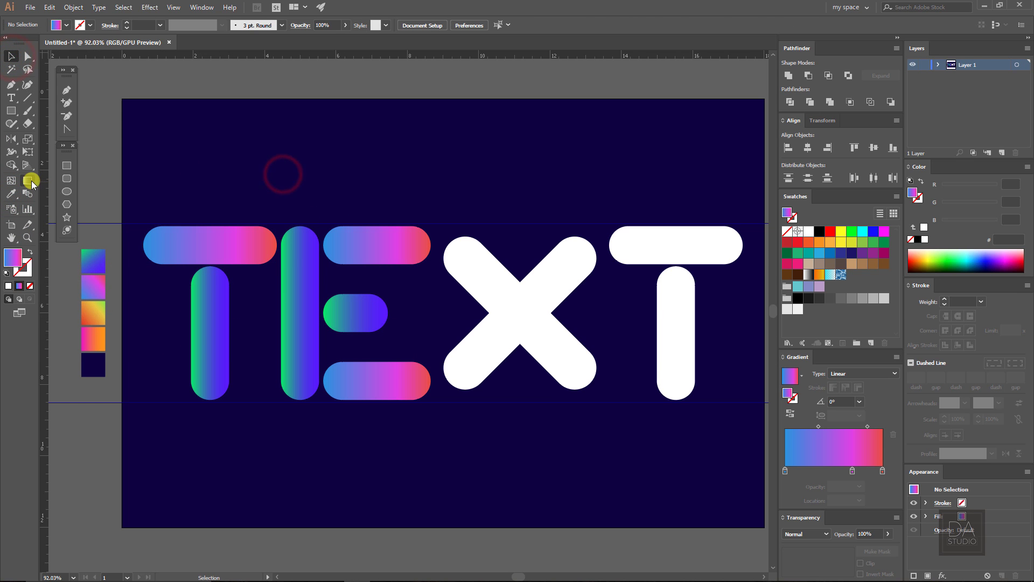
left_click(217, 245, "ctrl")
left_click(790, 414)
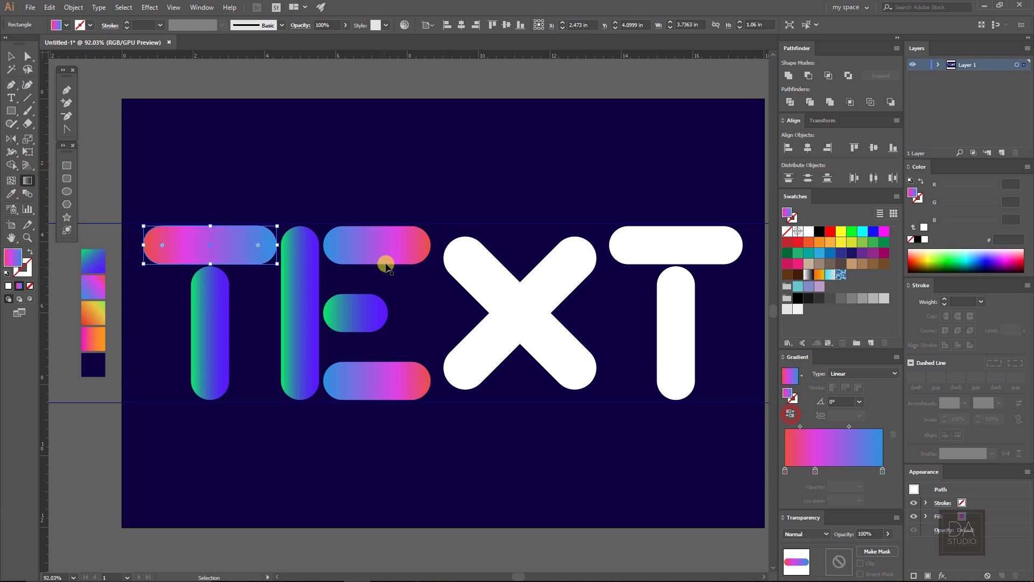
Step: Run the E stem's and T stem's gradients vertically with the Gradient tool (G)
left_click(311, 286, "ctrl")
key("g")
left_click_drag(300, 229, 300, 394)
left_click(201, 370, "ctrl")
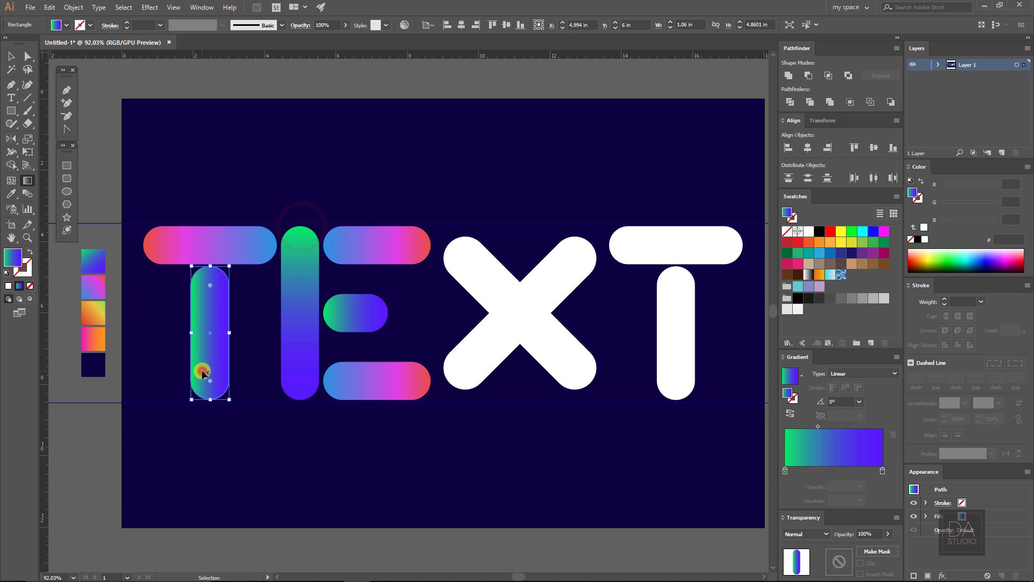
left_click_drag(208, 397, 213, 284)
Step: Reverse the gradients on the E stem, T stem and E middle arm, then recentre the view
left_click(310, 318, "ctrl")
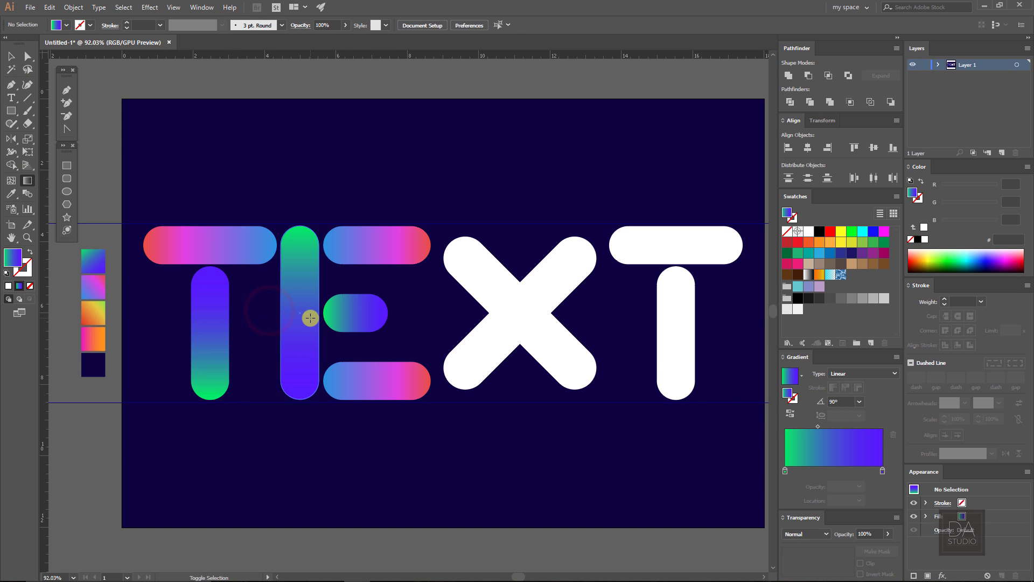
left_click(790, 413)
left_click(212, 364, "ctrl")
left_click(790, 413)
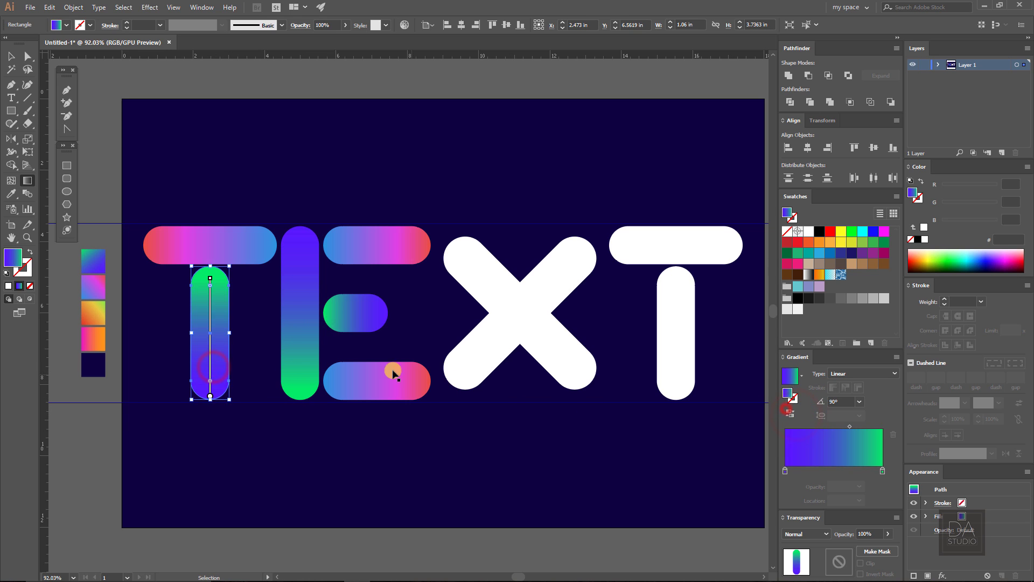
left_click(348, 321, "ctrl")
left_click(791, 412)
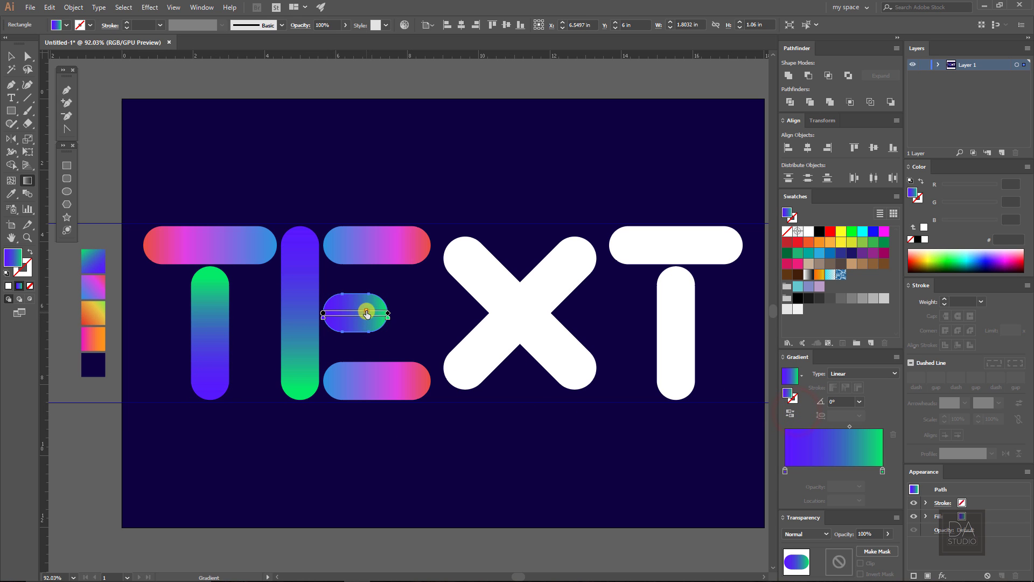
left_click(432, 313, "ctrl")
left_click_drag(527, 325, 425, 308)
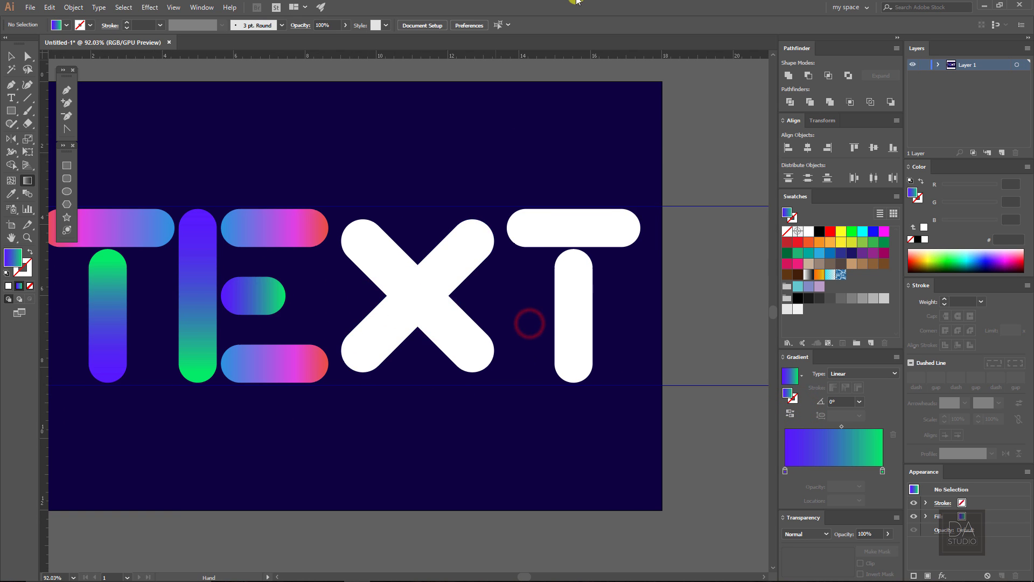
left_click(11, 56)
left_click_drag(345, 251, 433, 262)
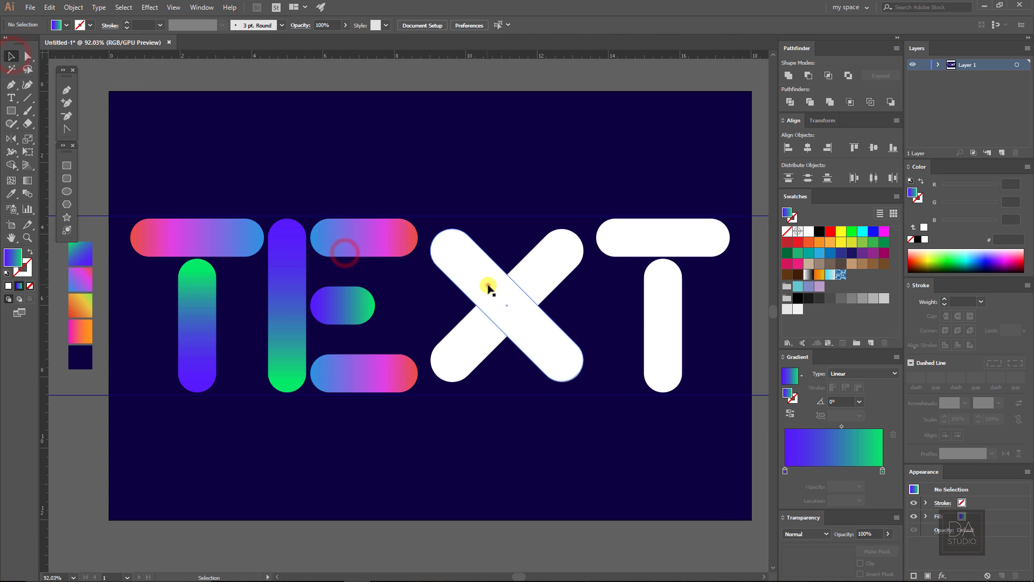
Step: Eyedrop the orange-to-green and pink-to-orange gradients onto the two X bars
left_click(488, 285)
left_click(9, 191)
left_click(93, 305)
left_click(471, 339, "ctrl")
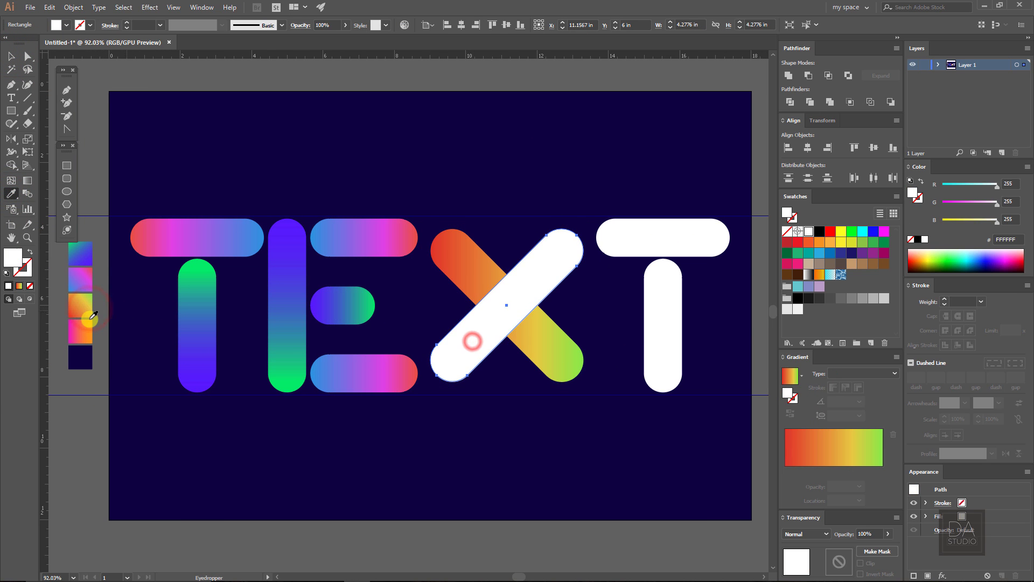
left_click(87, 326)
Step: Bring the X's red-green bar in front of the pink bar
left_click(11, 59)
left_click(533, 331)
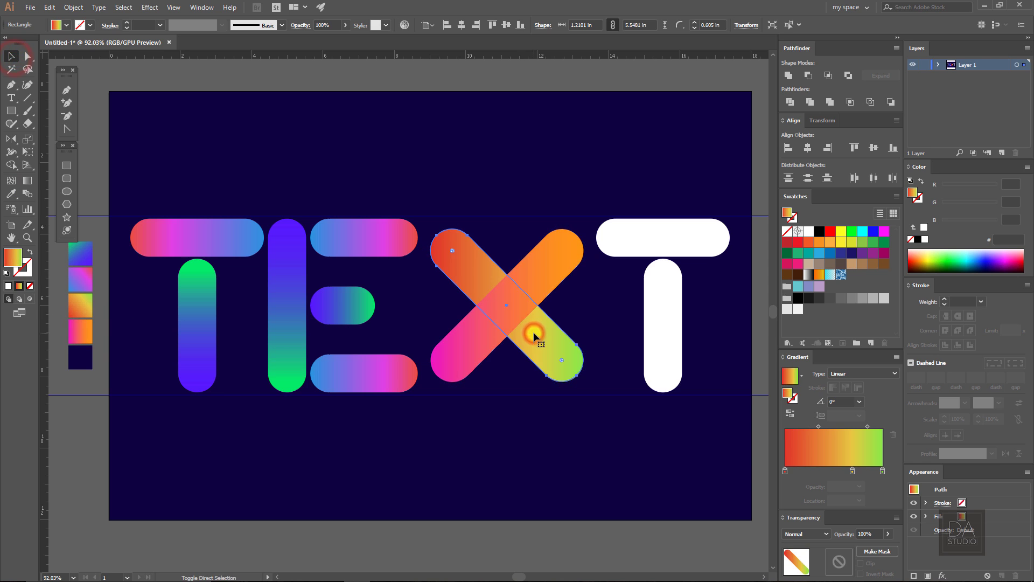
key("ctrl+shift+]")
left_click(555, 425)
Step: Recolor the X bars with the red-yellow-green and pink-to-orange gradients
left_click(462, 353)
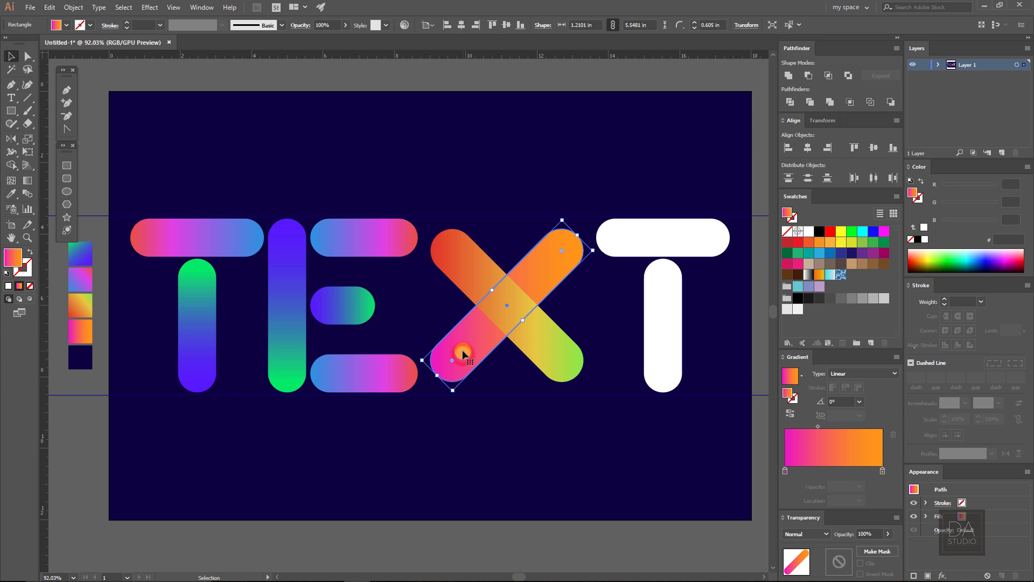
key("i")
left_click(83, 312)
left_click(558, 374, "ctrl")
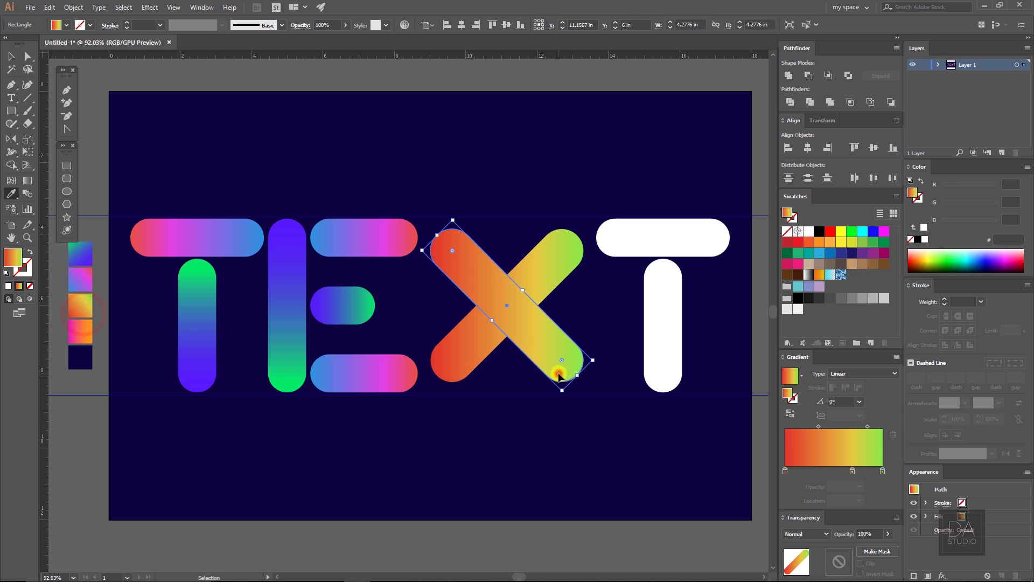
left_click(85, 331)
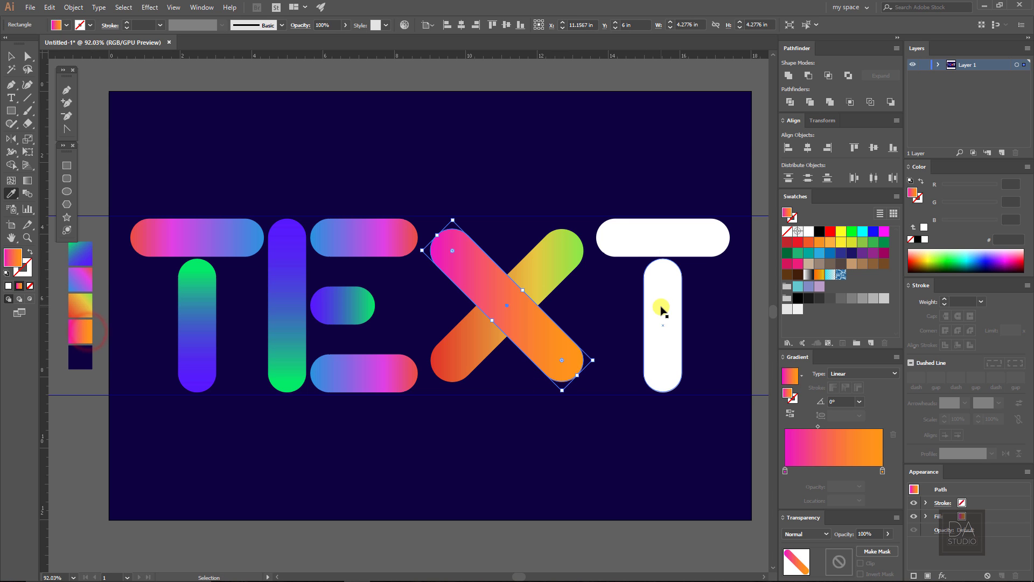
Step: Give the final T's stem red-yellow-green and its top bar pink-to-orange gradients
left_click(661, 284, "ctrl")
left_click(84, 308)
left_click(626, 246, "ctrl")
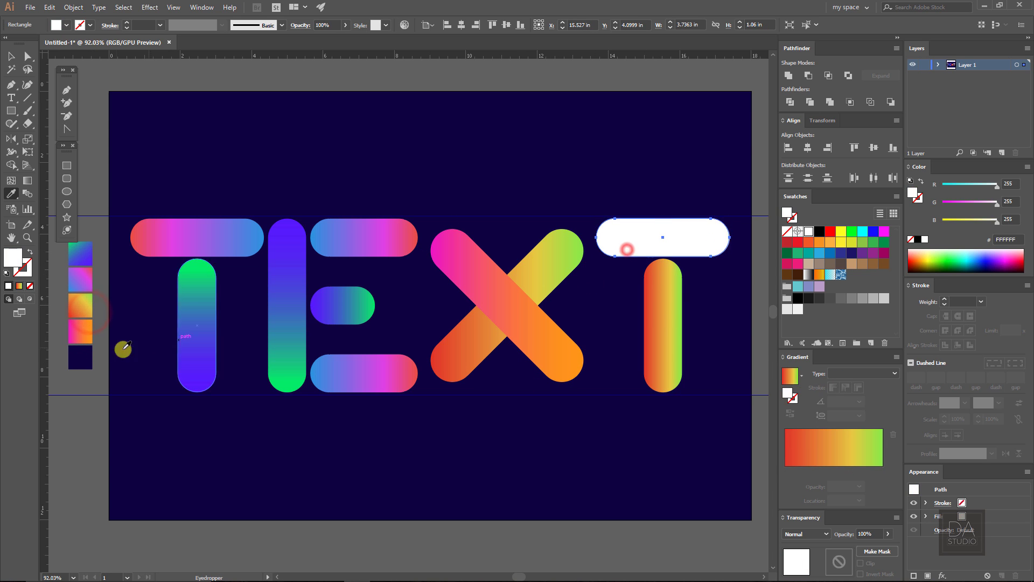
left_click(85, 332)
left_click(581, 432, "ctrl")
Step: Make the final T stem's gradient run vertically and reverse it
left_click(658, 348, "ctrl")
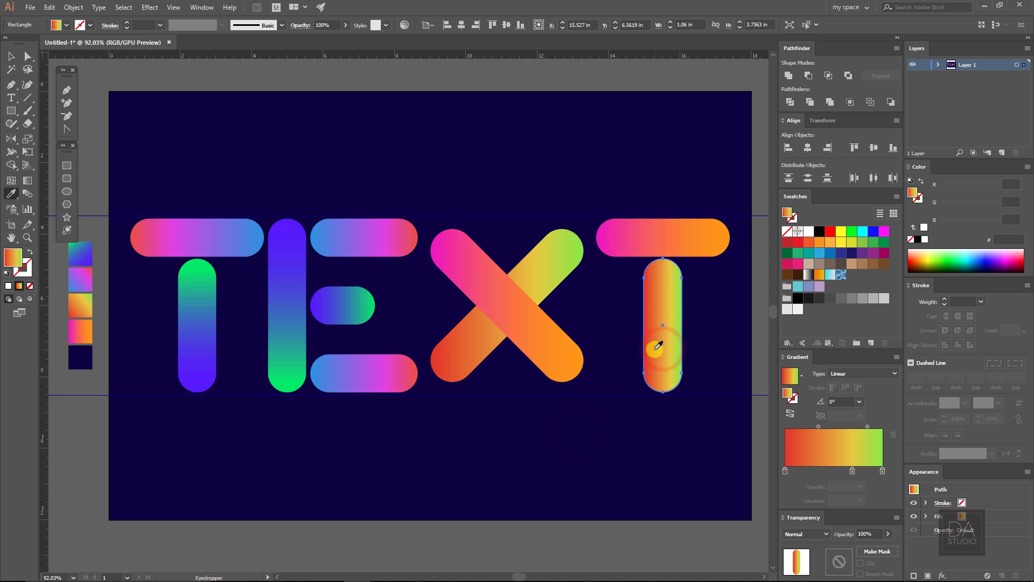
left_click(27, 180)
left_click_drag(657, 283, 661, 269)
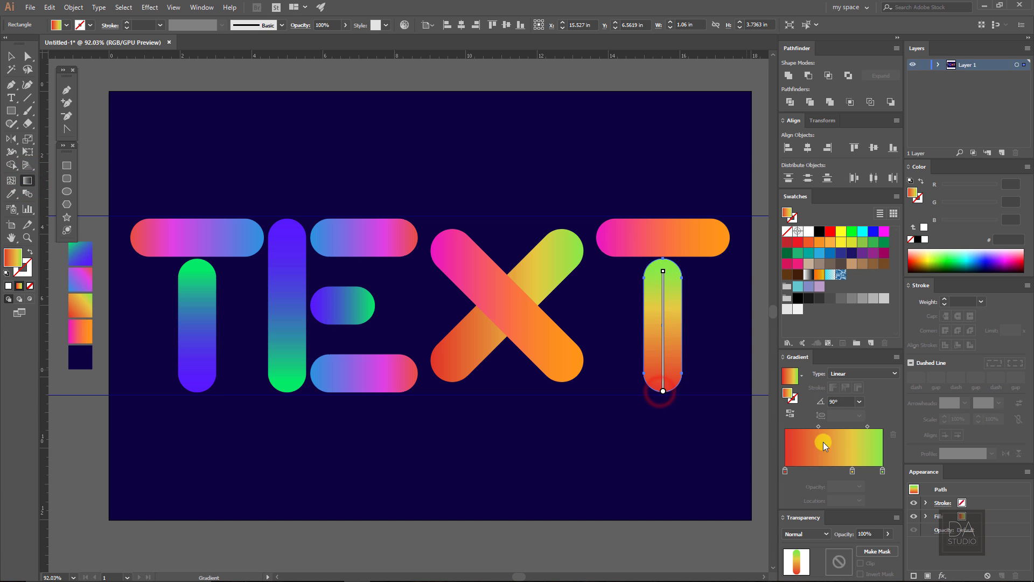
left_click(790, 414)
left_click(592, 458, "ctrl")
mouse_move(570, 470)
left_mouse_down()
mouse_move(517, 473)
mouse_move(559, 482)
left_mouse_up()
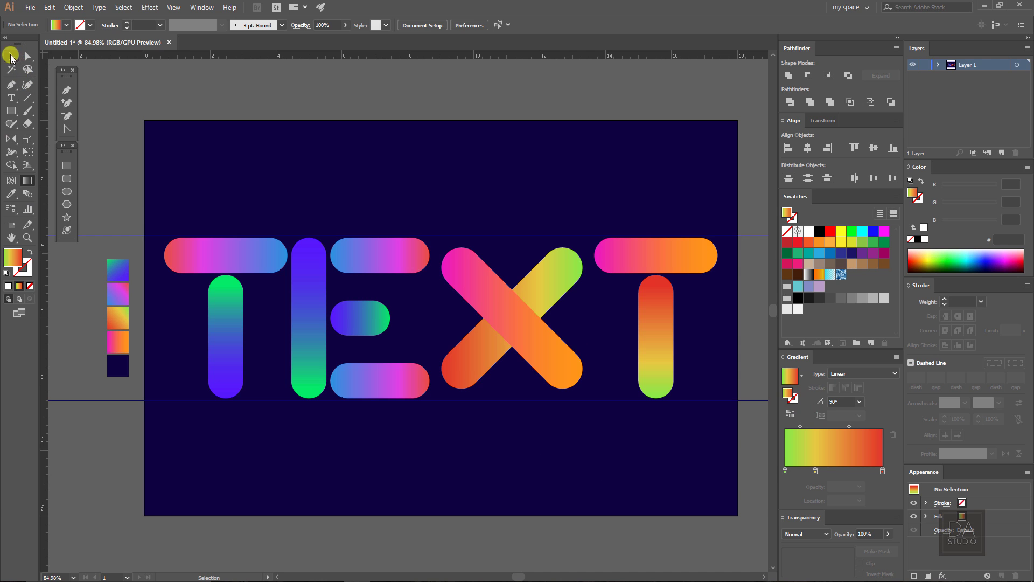
Step: Select all eight bars of the T, E, X and final T
left_click(235, 261)
left_click(223, 307, "shift")
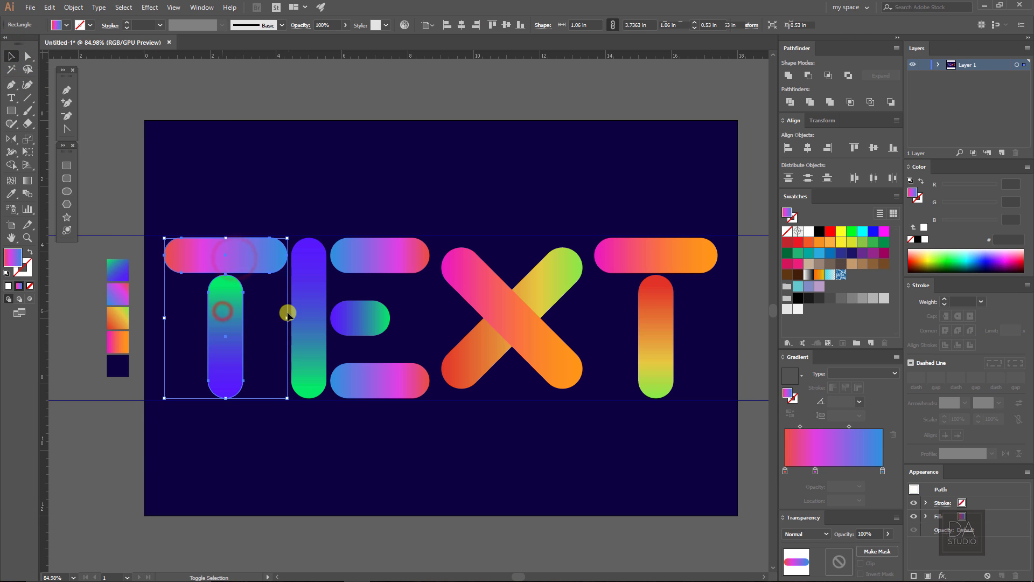
left_click(315, 313, "shift")
left_click(379, 253, "shift")
left_click(474, 357, "shift")
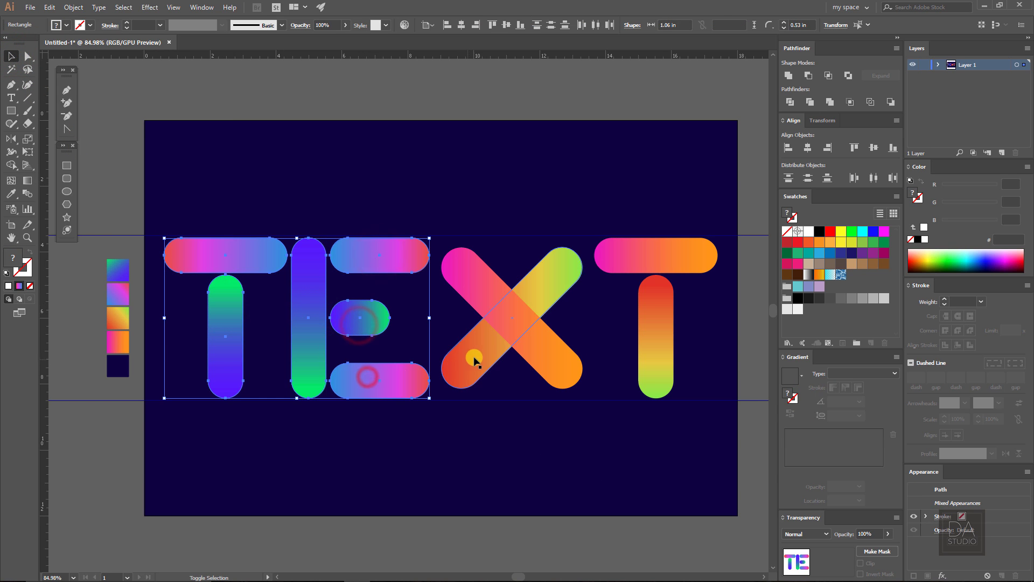
left_click(559, 353, "shift")
left_click(644, 353, "shift")
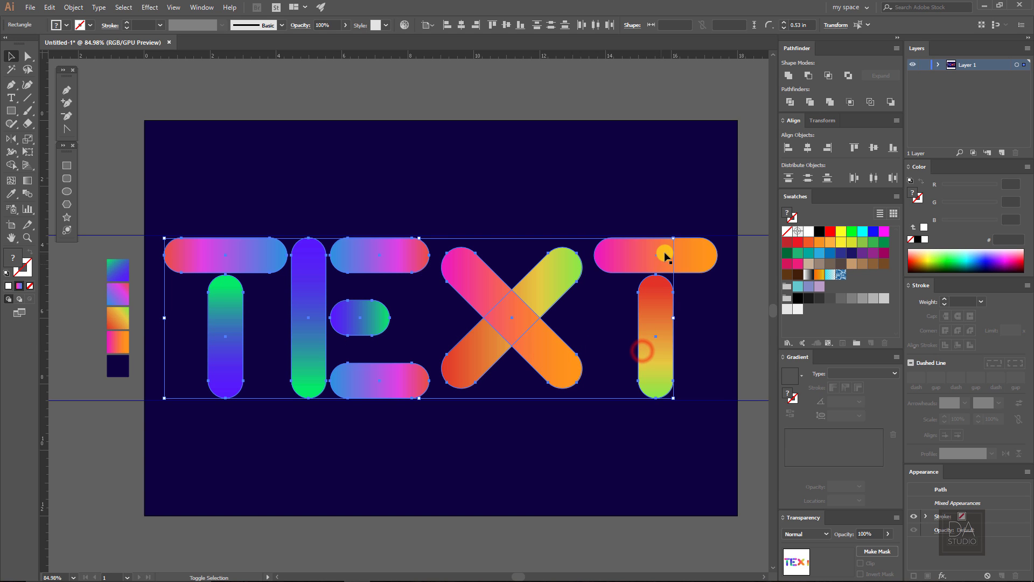
left_click(665, 253, "shift")
Step: Add a Stylize Inner Glow effect with black colour in Multiply mode
left_click(149, 8)
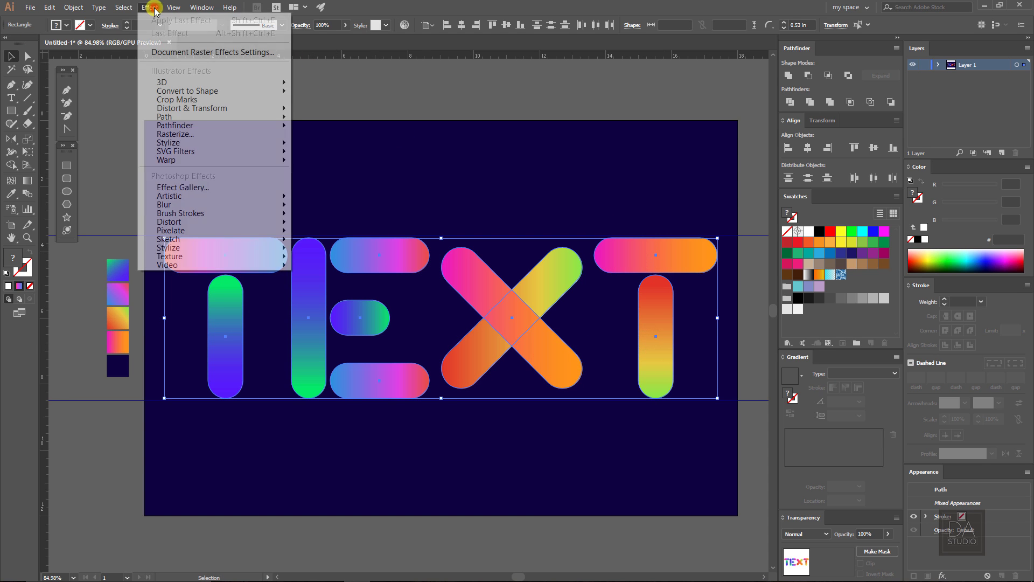
left_click(195, 143)
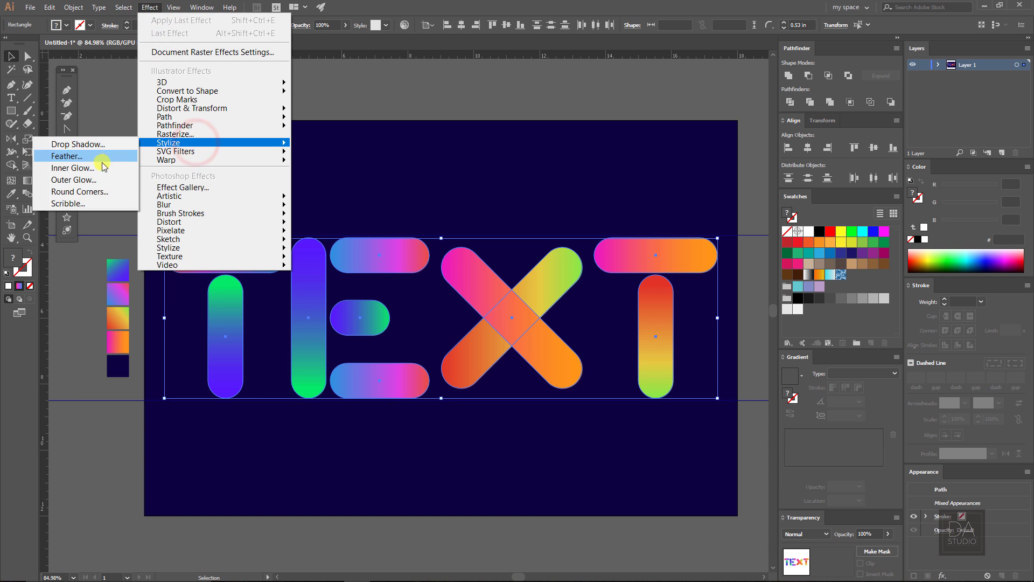
left_click(102, 168)
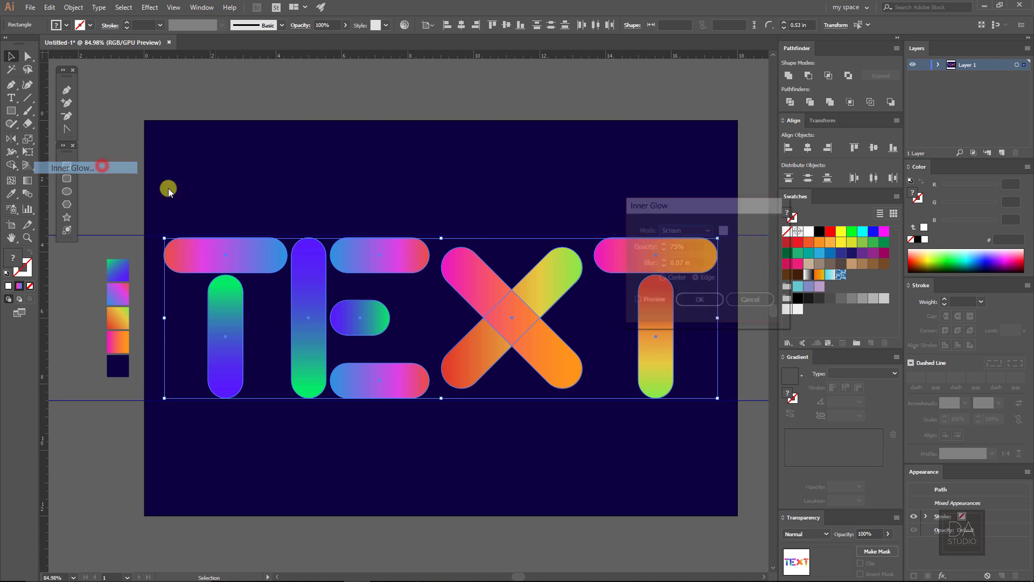
left_click(725, 234)
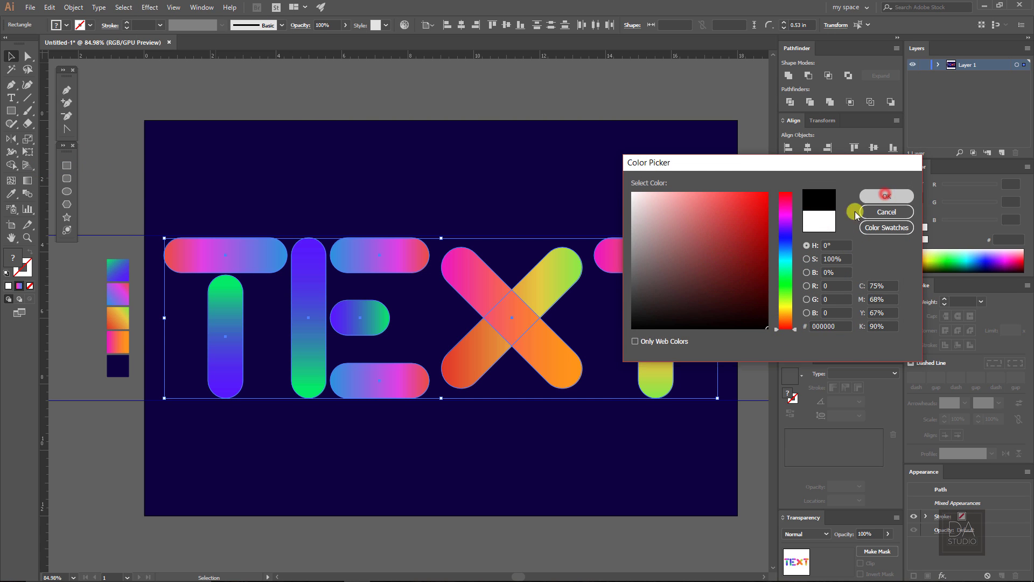
left_click(883, 196)
left_click(673, 229)
left_click(691, 258)
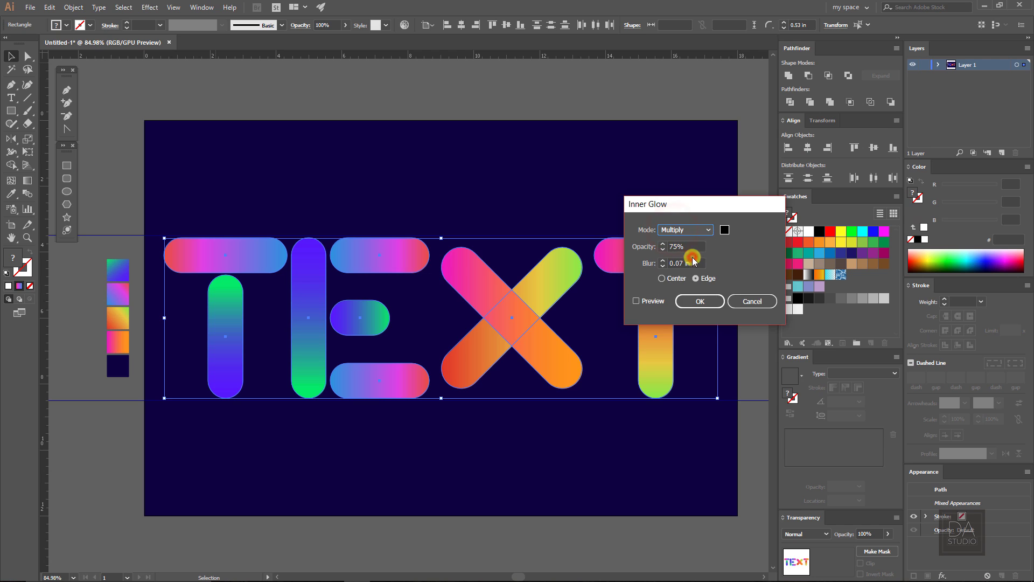
Step: Set the inner glow to 35% opacity, Edge source and 0.3 in blur
left_click(666, 247)
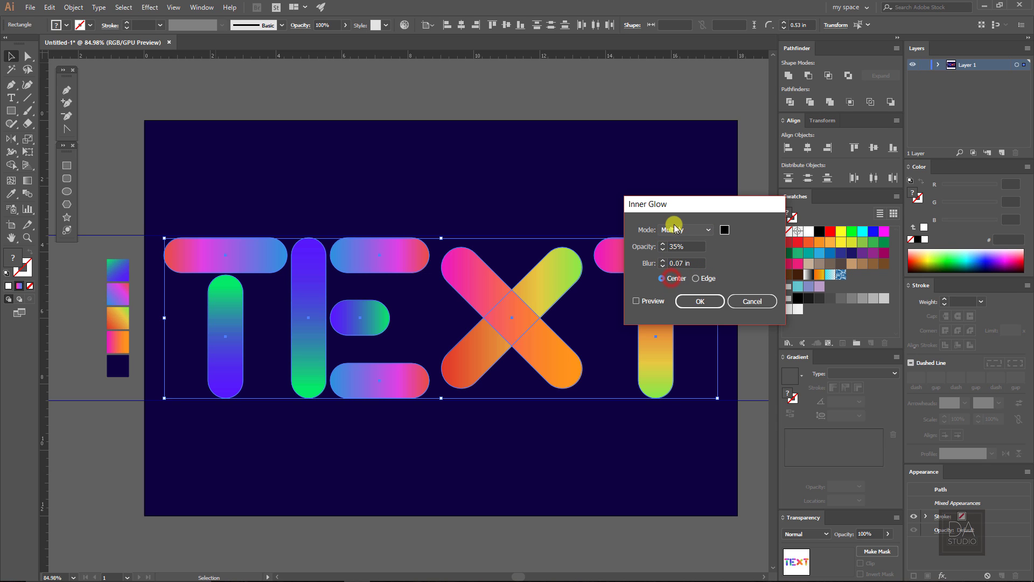
left_click_drag(678, 215, 740, 164)
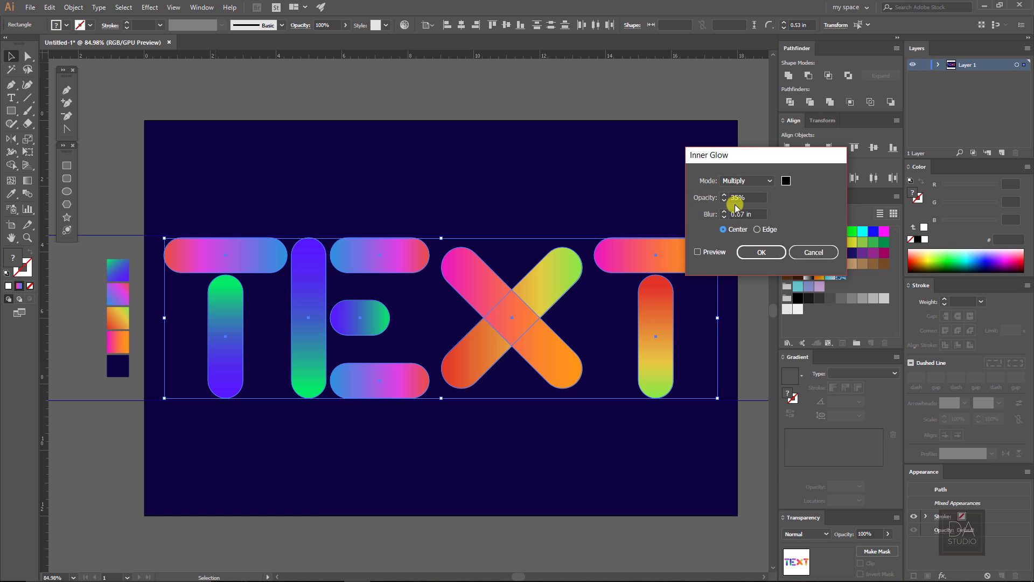
left_click(723, 254)
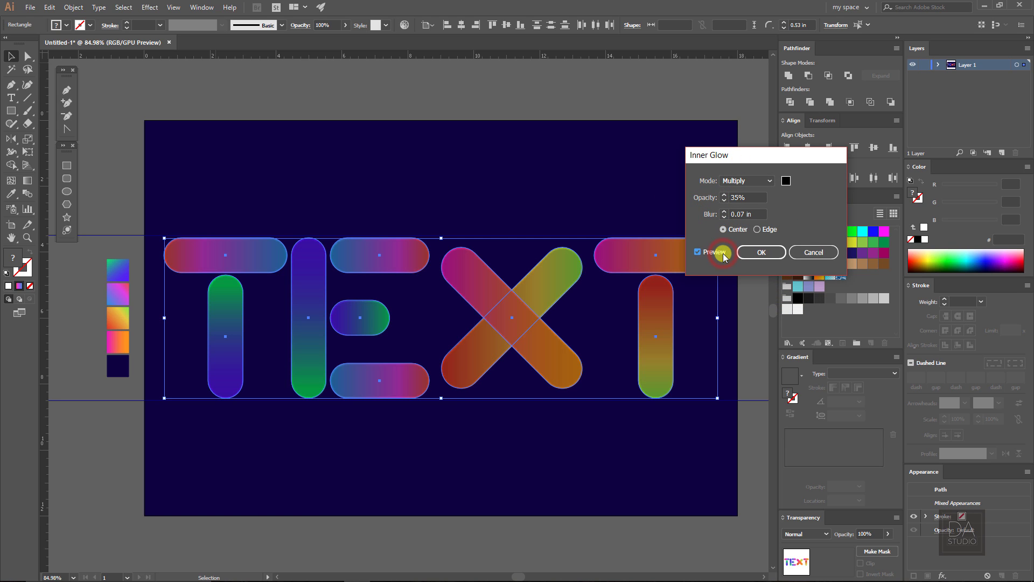
left_click(772, 231)
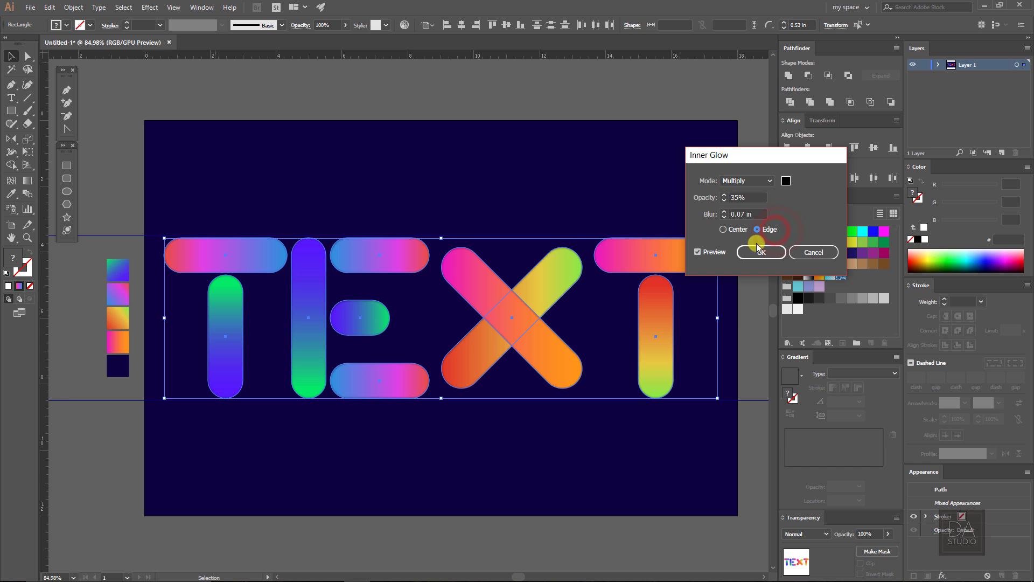
left_click(724, 213)
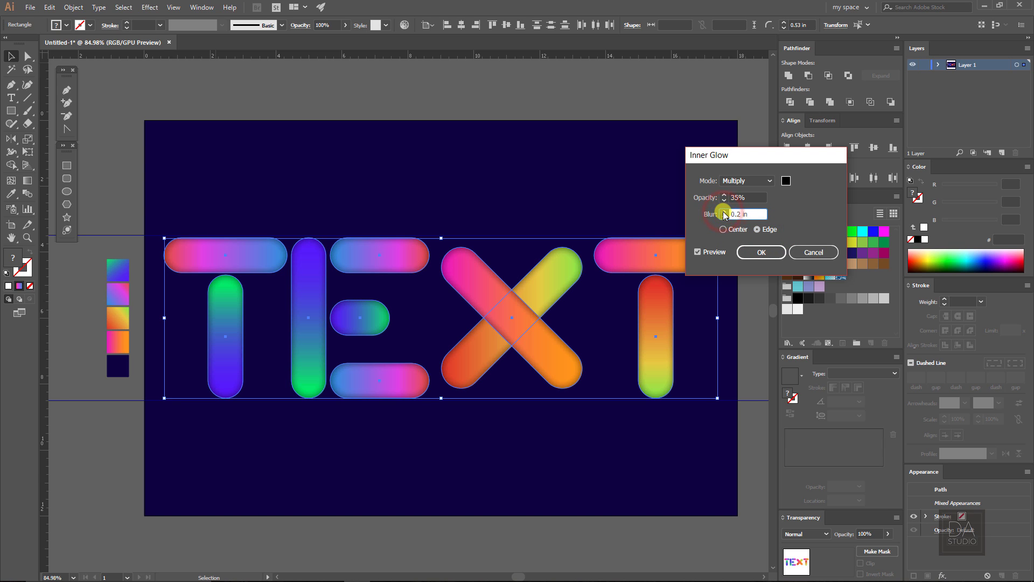
left_click(724, 213)
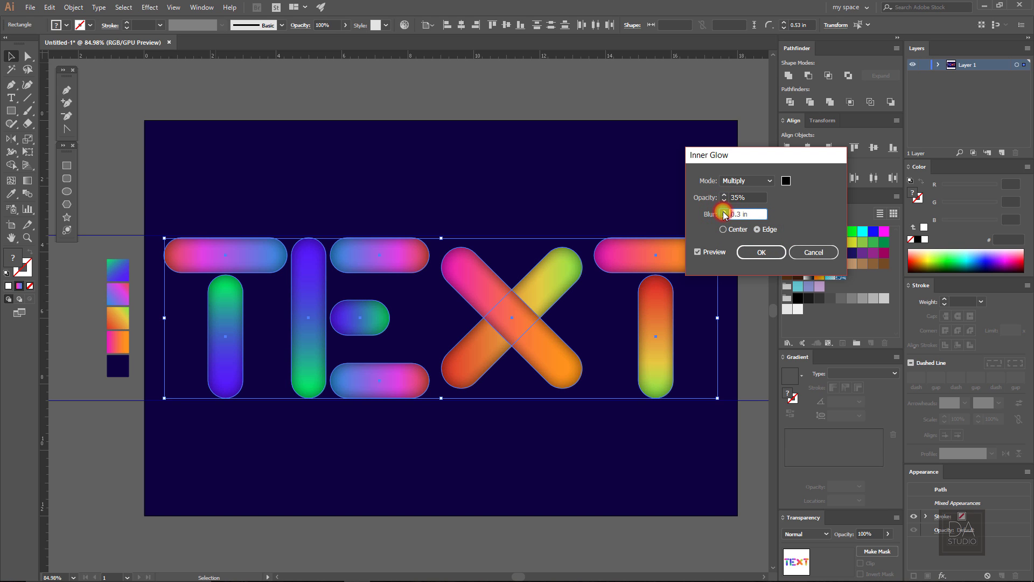
left_click(753, 254)
left_click(752, 279)
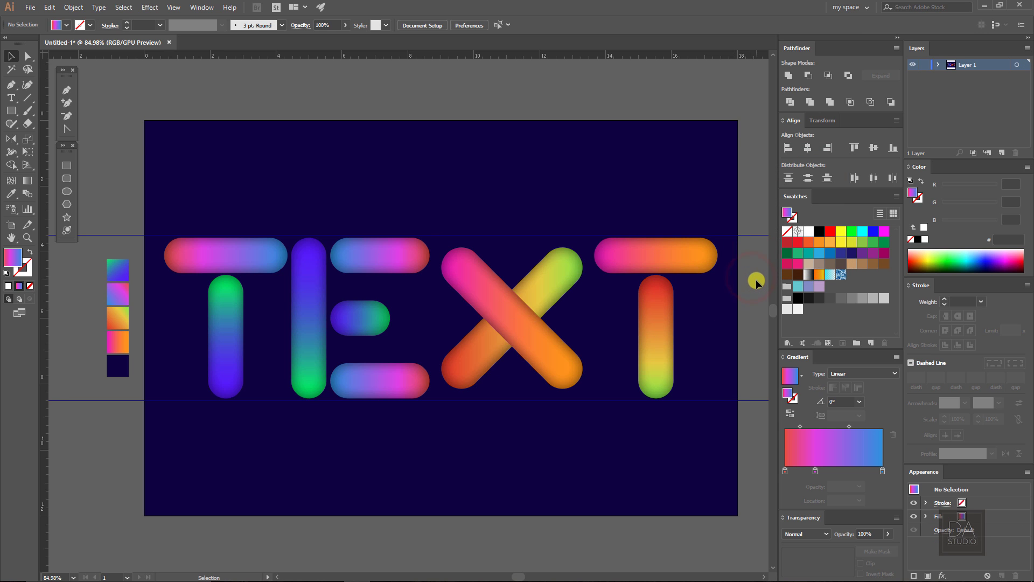
Step: Select all ten letter bars of T, E, X and T
left_click(658, 247)
left_click(654, 318, "shift")
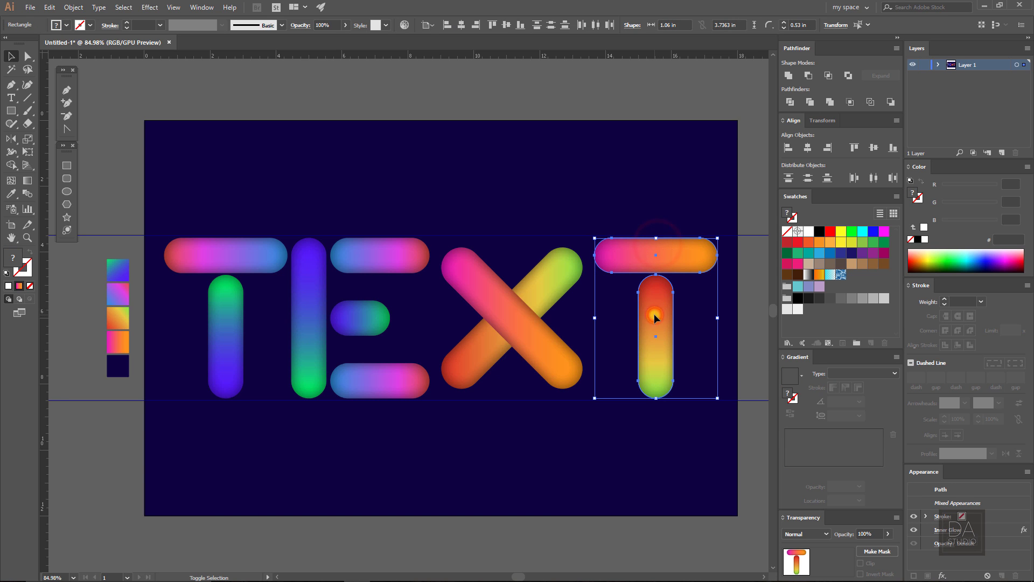
left_click(539, 338, "shift")
left_click(545, 293, "shift")
left_click(407, 261, "shift")
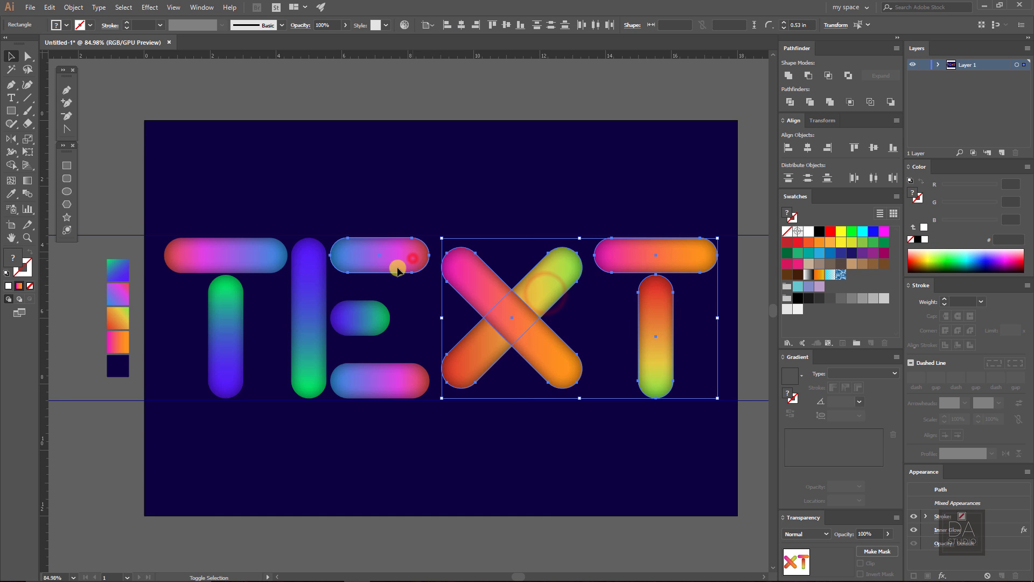
left_click(368, 316, "shift")
left_click(370, 375, "shift")
left_click(315, 365, "shift")
left_click(240, 361, "shift")
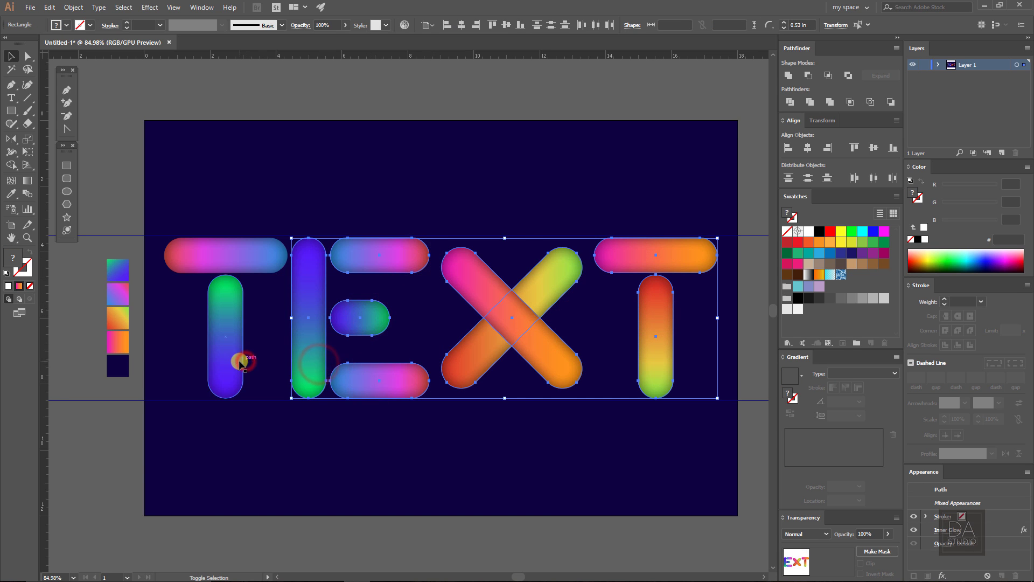
left_click(245, 266, "shift")
Step: Create -6 px Offset Path inset copies and delete their Inner Glow
left_click(73, 7)
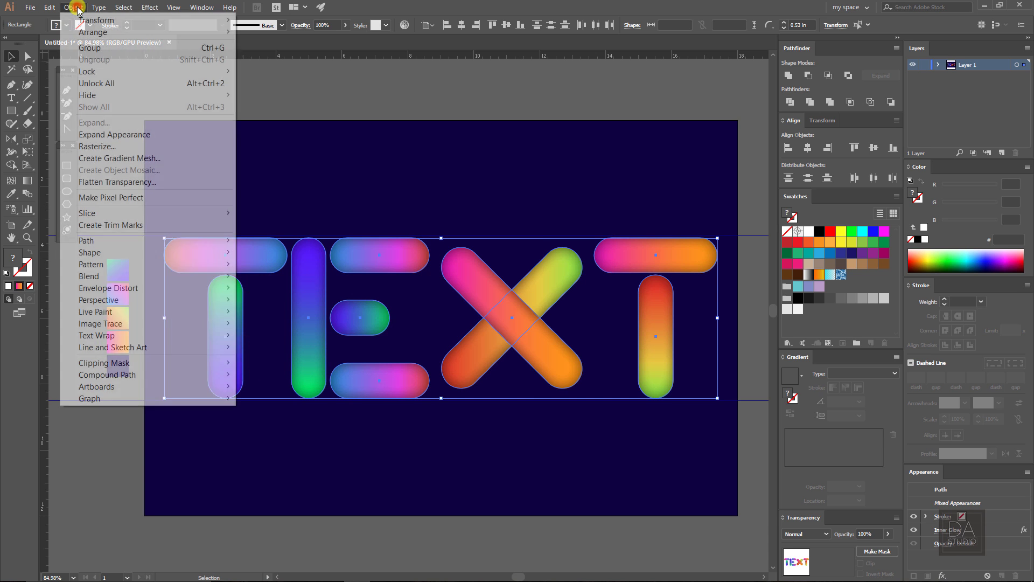
left_click(98, 237)
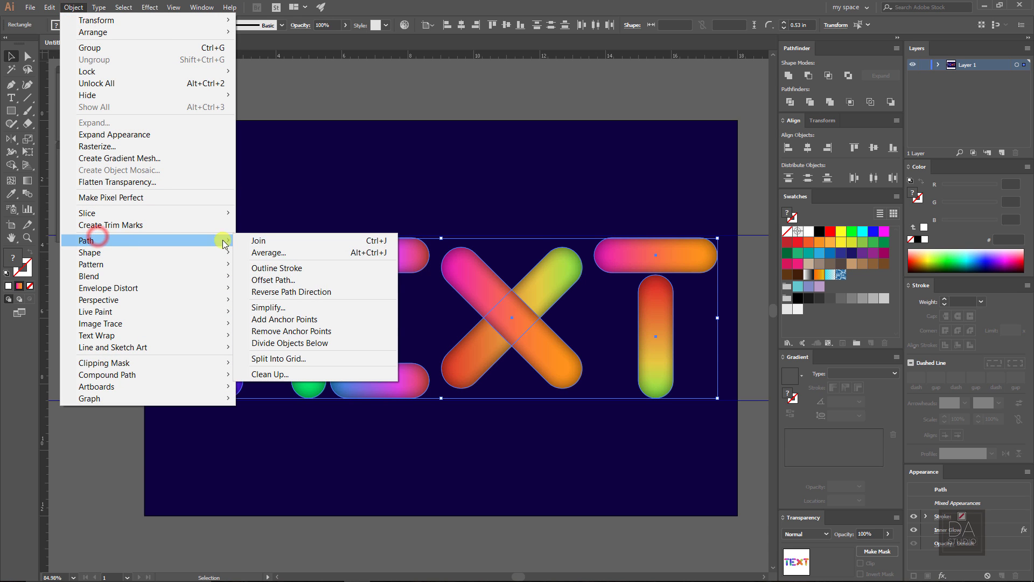
left_click(267, 278)
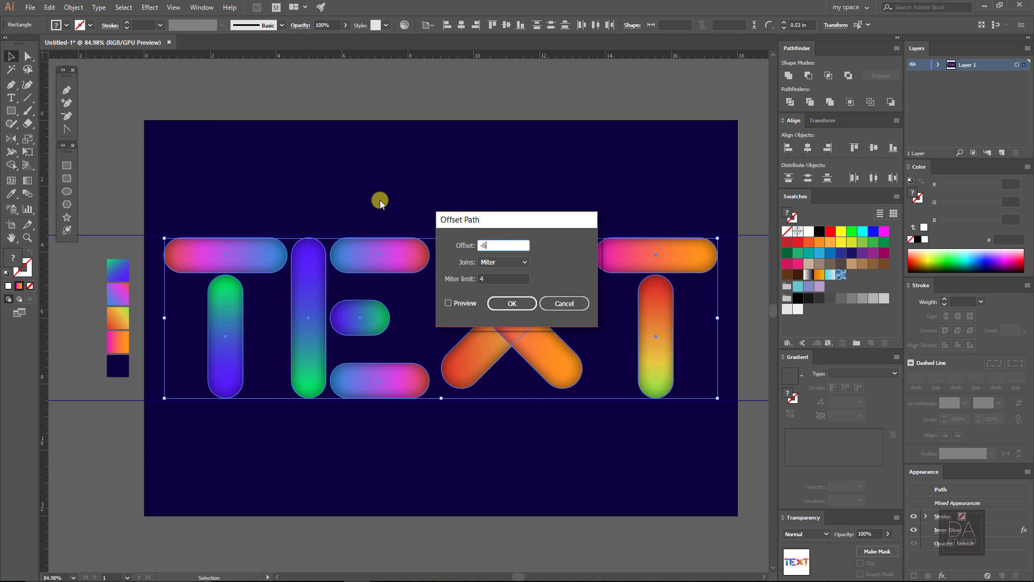
left_click(464, 304)
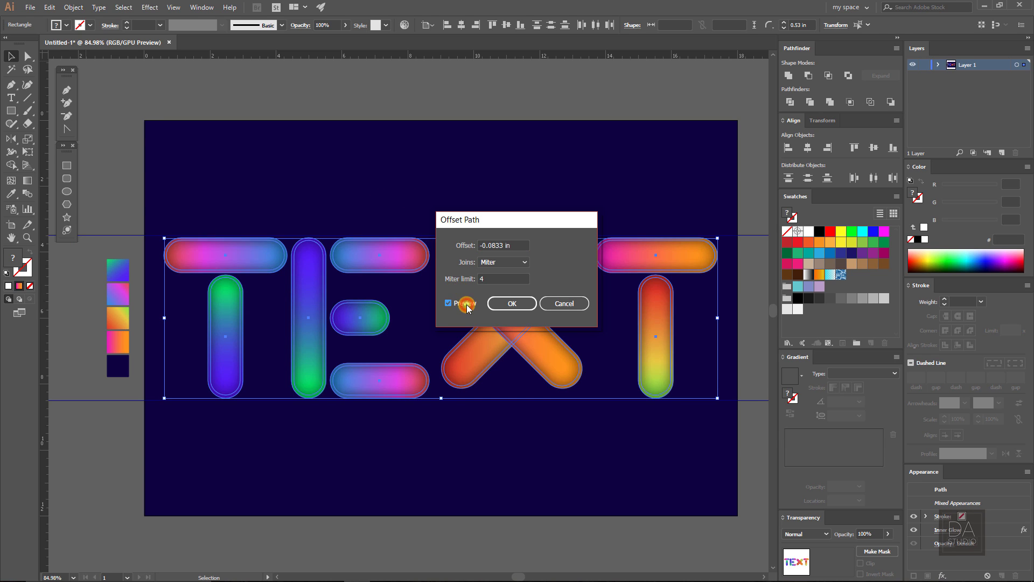
left_click(496, 304)
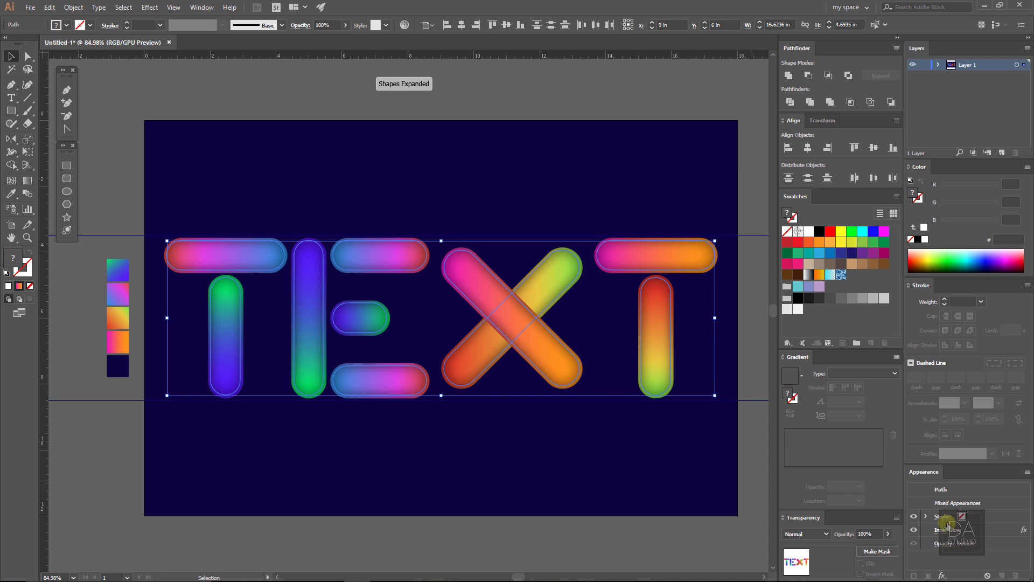
left_click(965, 530)
left_click(1015, 575)
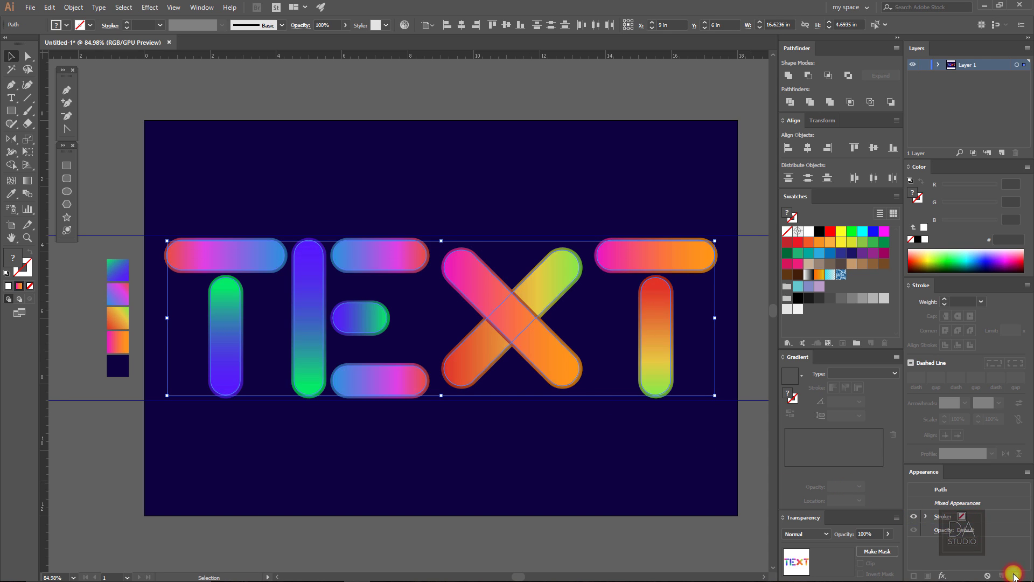
Step: Fill the inset copies with white and feather them 0.3 in
left_click(810, 231)
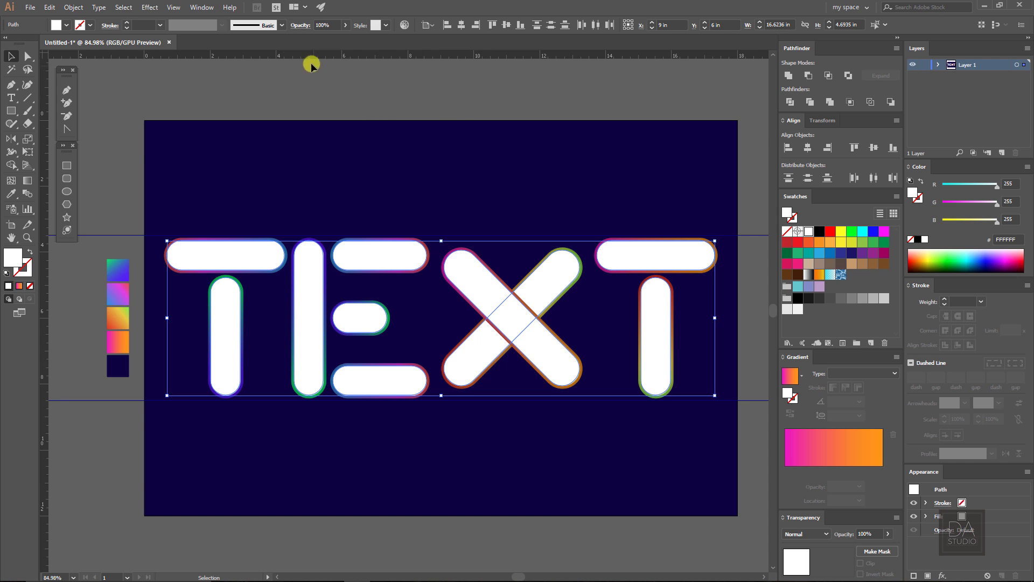
left_click(156, 7)
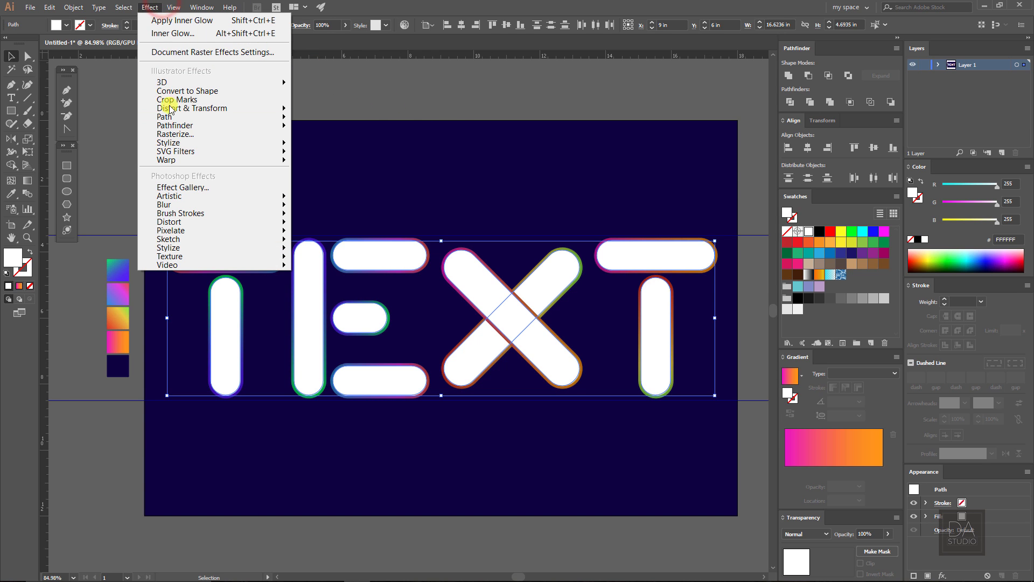
mouse_move(175, 144)
left_click(121, 155)
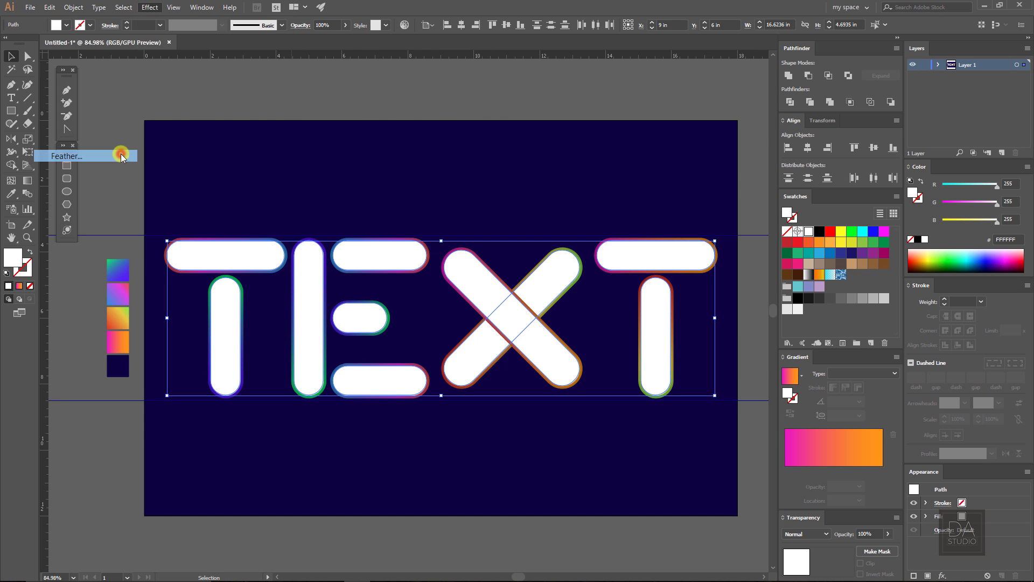
left_click(357, 158)
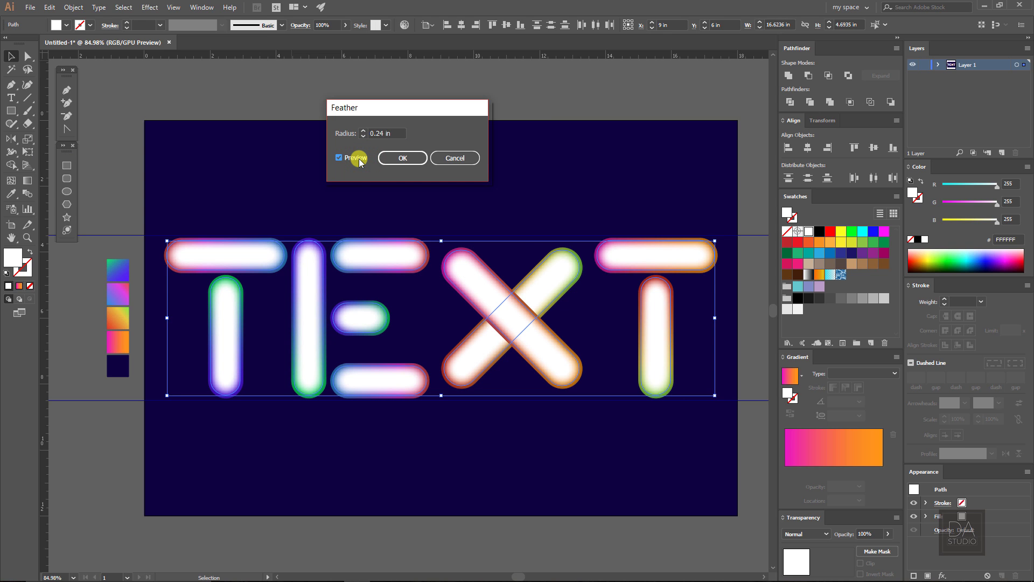
left_click(364, 134)
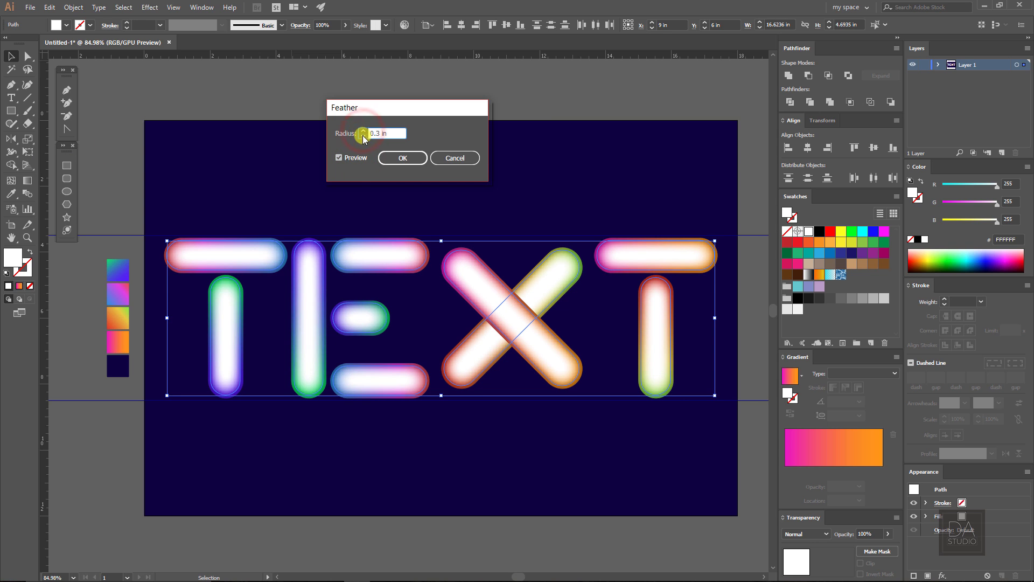
left_click(391, 159)
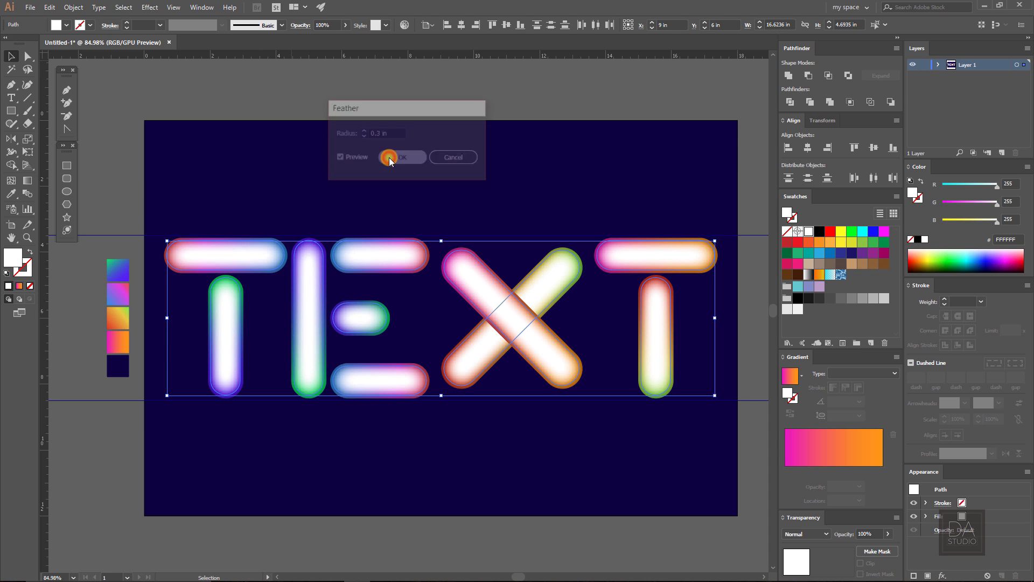
Step: Set the white copies to Overlay blending, then select the E's top bar
left_click(822, 534)
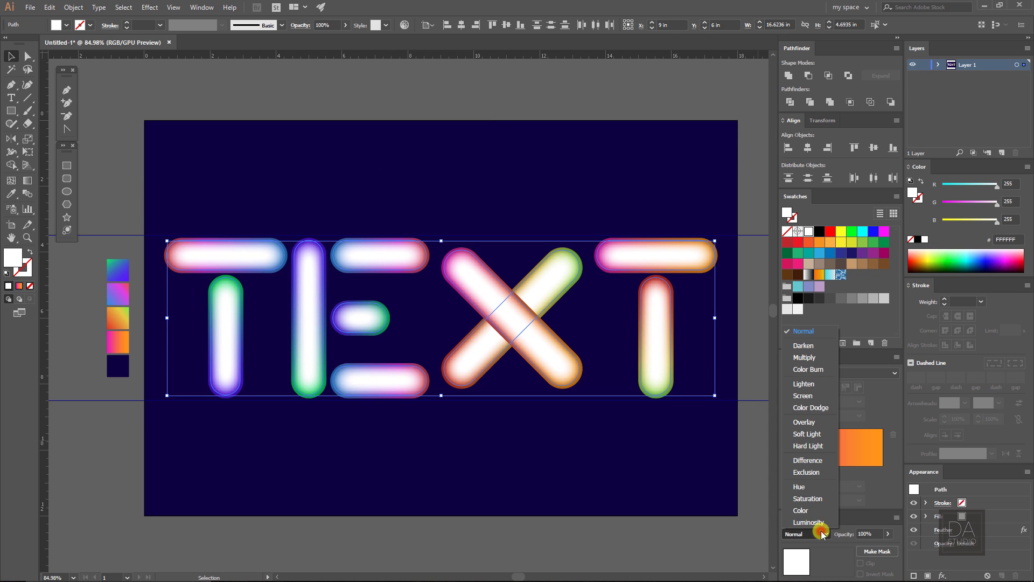
left_click(830, 424)
left_click(572, 437)
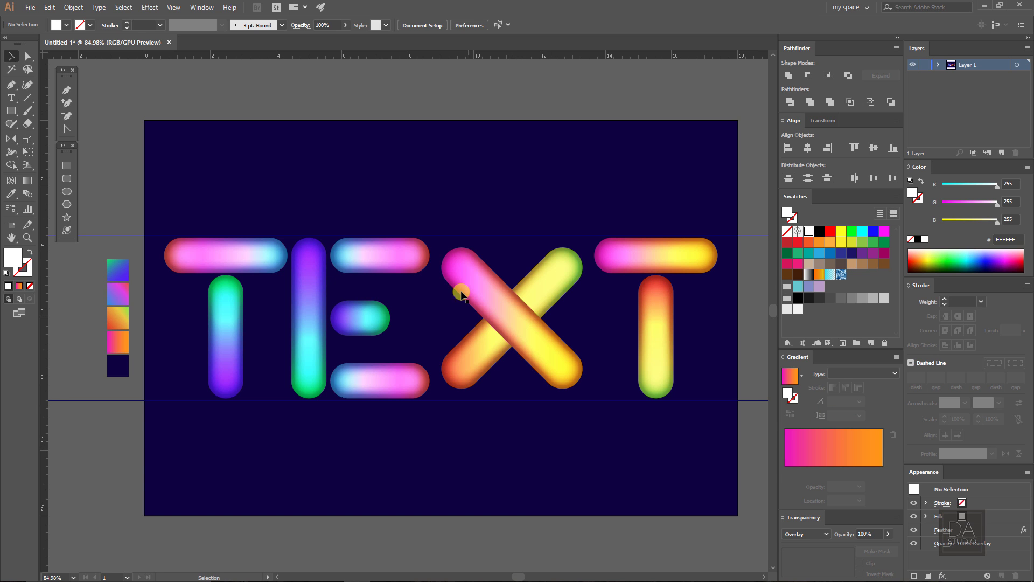
left_click(425, 263)
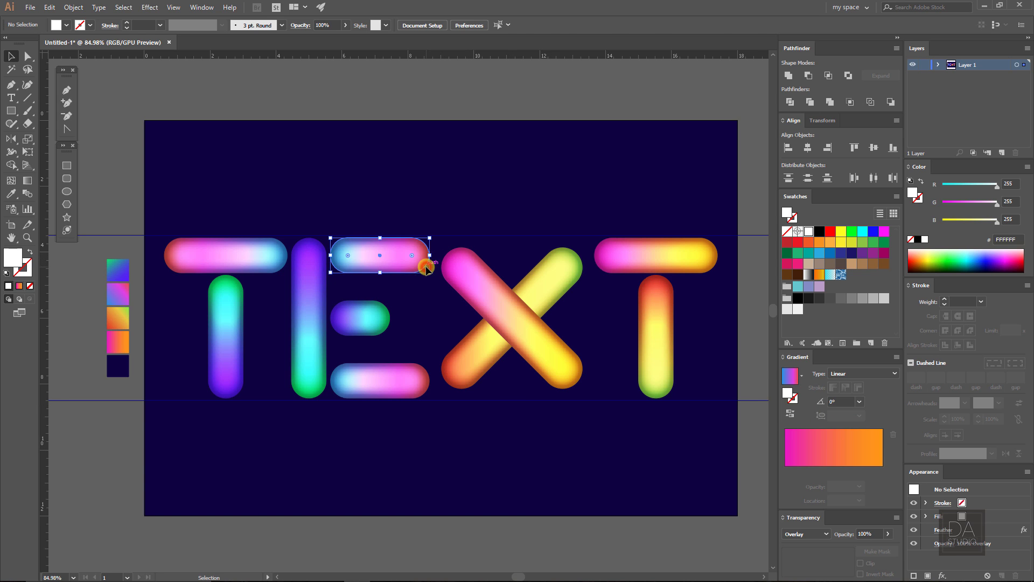
Step: Select the bars of the first T, E, X and last T
double_click(392, 321)
double_click(409, 320)
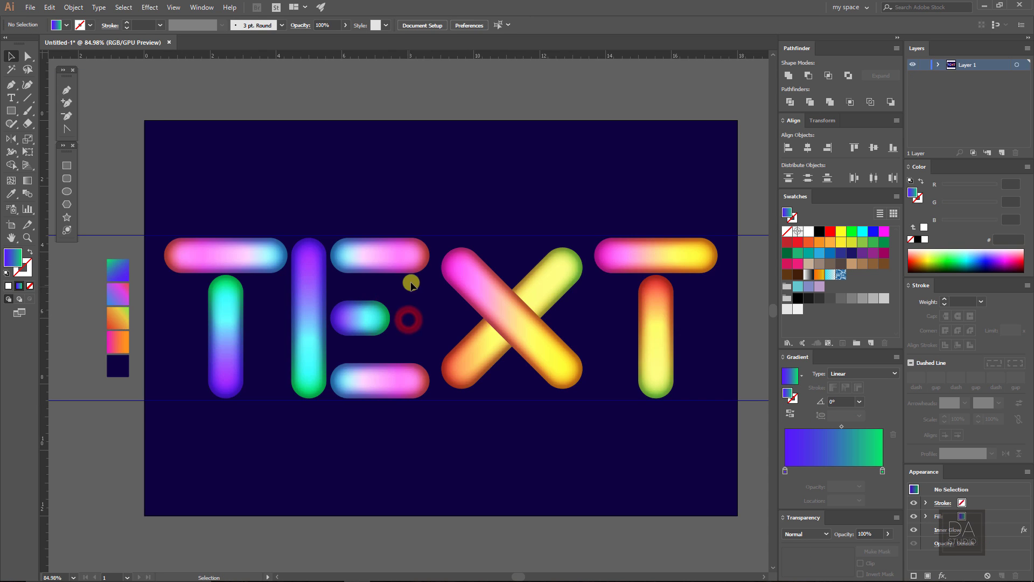
left_click(414, 273)
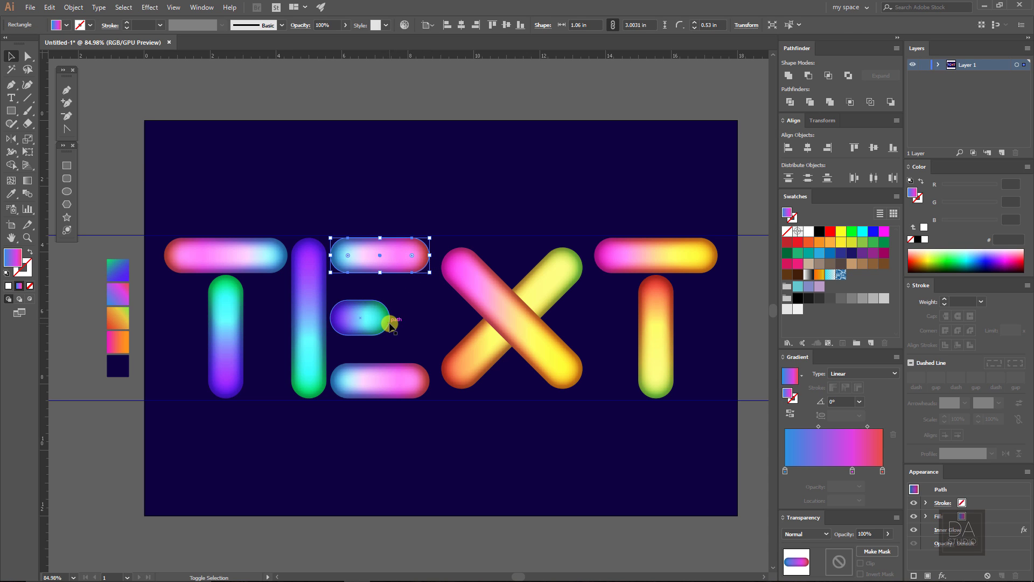
left_click(390, 323, "shift")
left_click(328, 360, "shift")
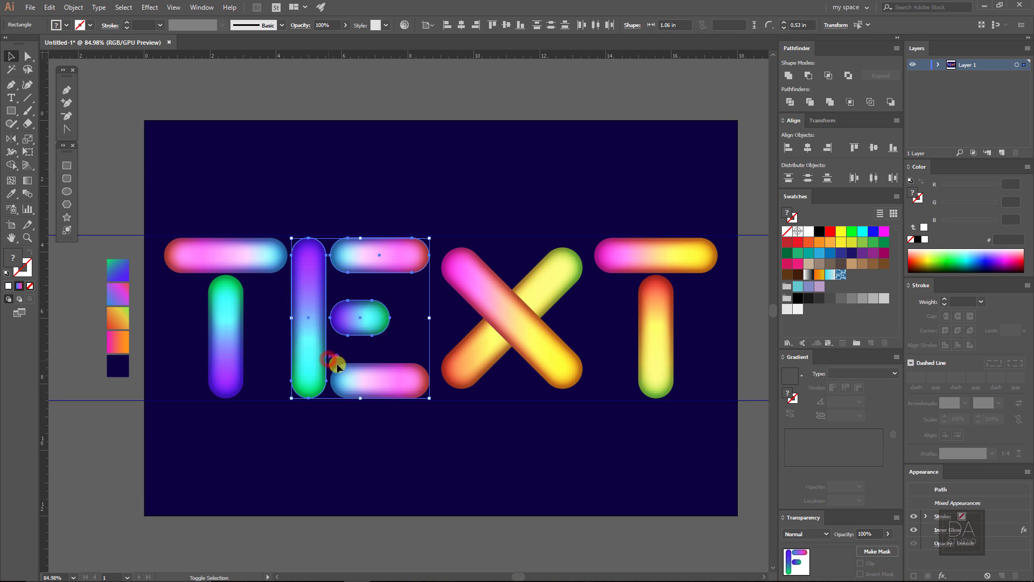
left_click(245, 375, "shift")
left_click(275, 270, "shift")
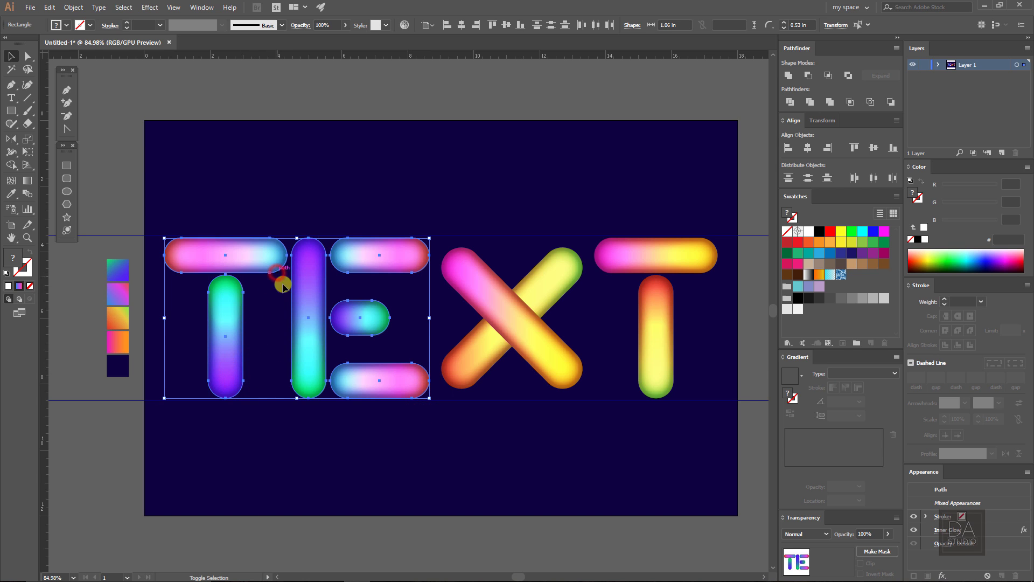
left_click(458, 293, "shift")
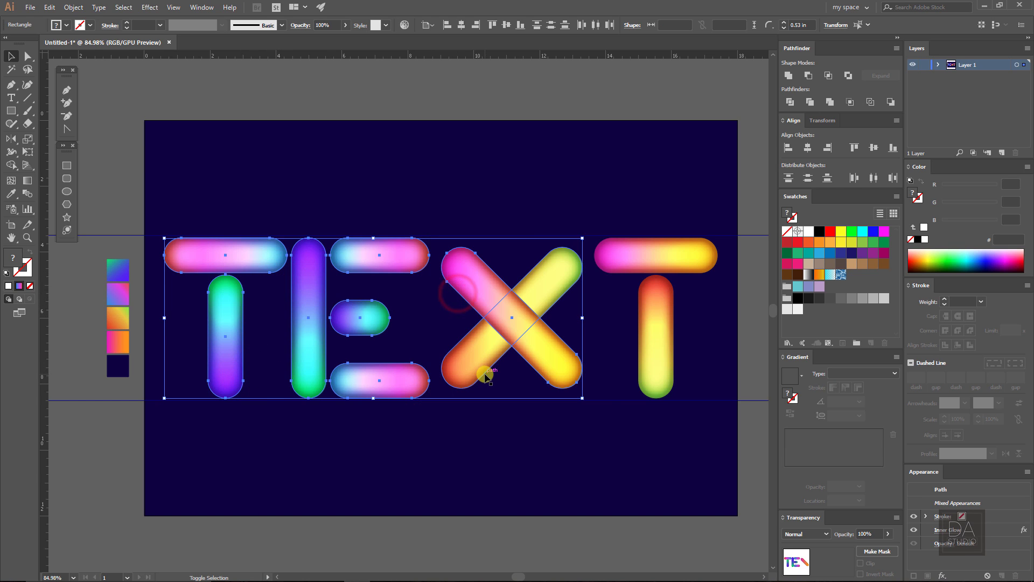
left_click(637, 383, "shift")
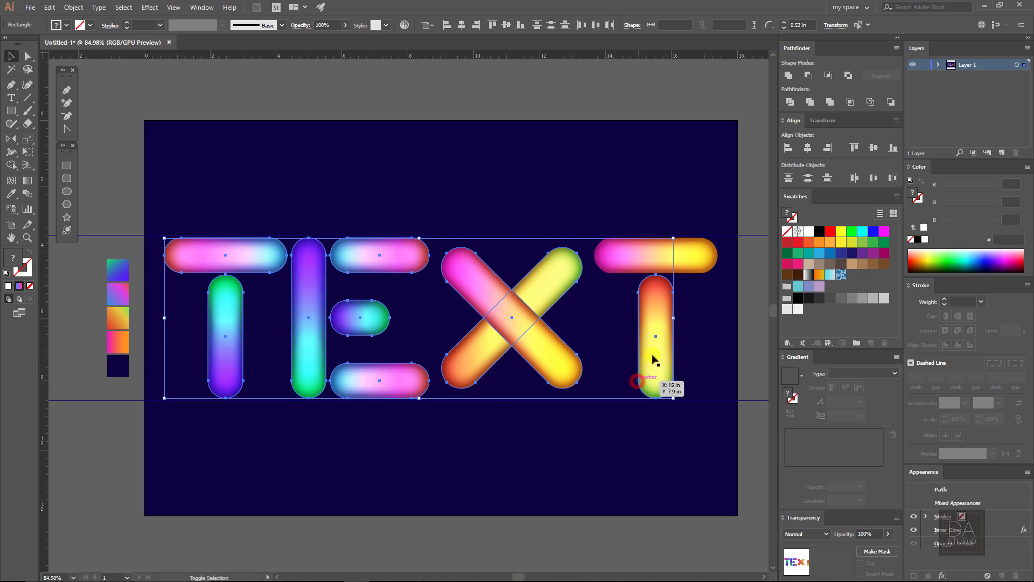
left_click(704, 275, "shift")
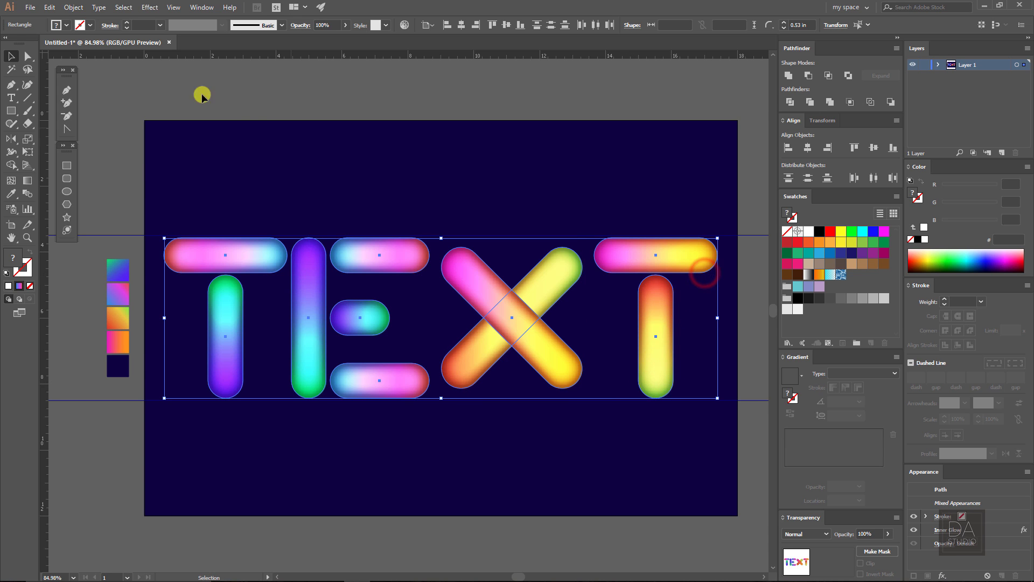
Step: Paste a front copy of the bars above the original TEXT and remove its inner glow
left_click(51, 7)
left_click(67, 59)
left_click(54, 9)
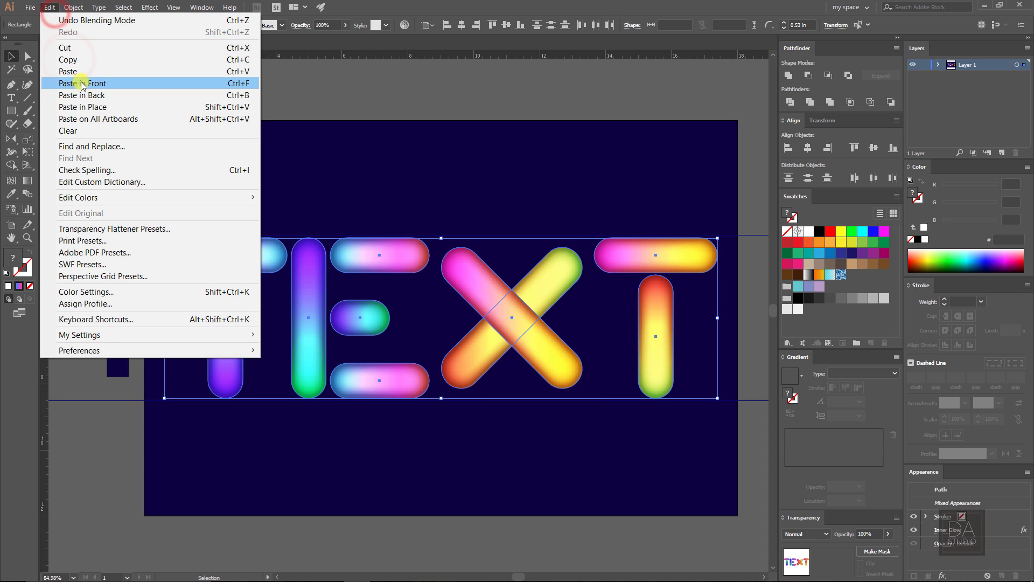
left_click(81, 85)
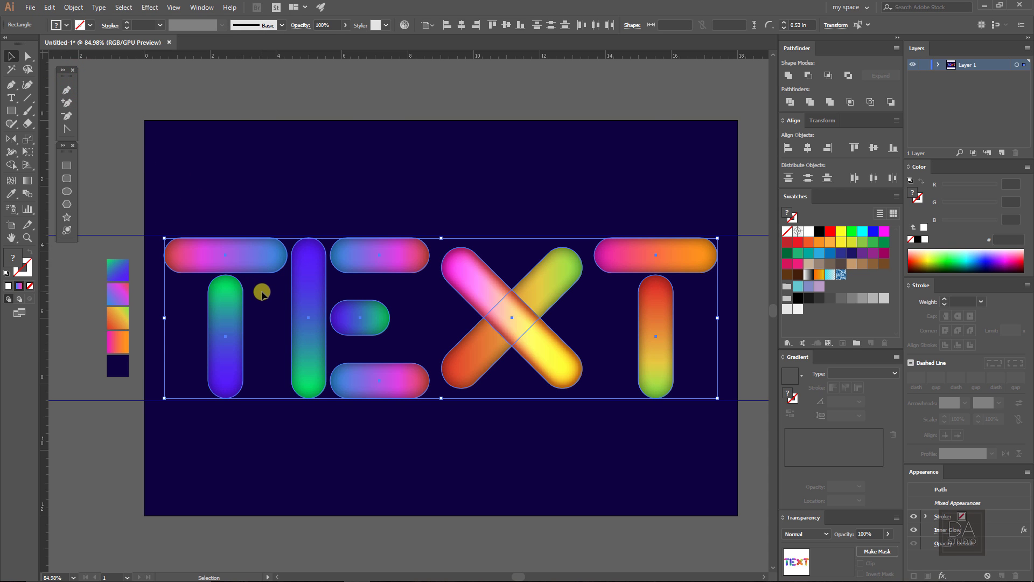
key("Up")
key("Up")
key("Up")
key("Up")
key("Up")
key("Up")
key("Up")
key("Up")
key("Up")
key("Up")
key("Up")
key("Up")
key("Up")
key("Up")
key("Up")
key("Up")
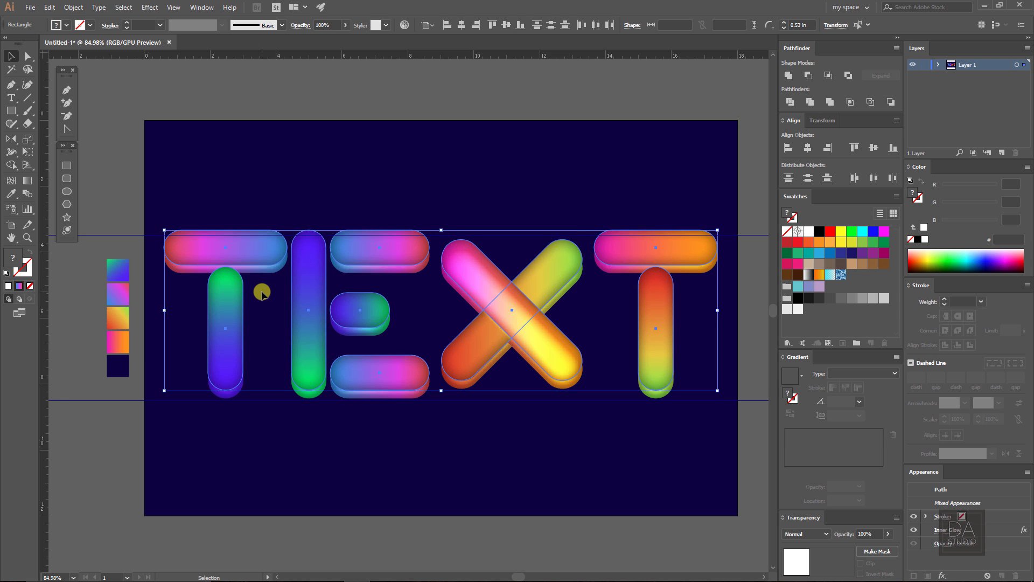
key("Up")
key("Up")
key("Up")
key("Up")
key("Up")
key("Up")
key("Up")
key("Up")
key("Up")
key("Up")
key("Up")
key("Up")
key("Up")
key("Up")
key("Up")
key("Up")
key("Up")
key("Up")
key("Up")
key("Up")
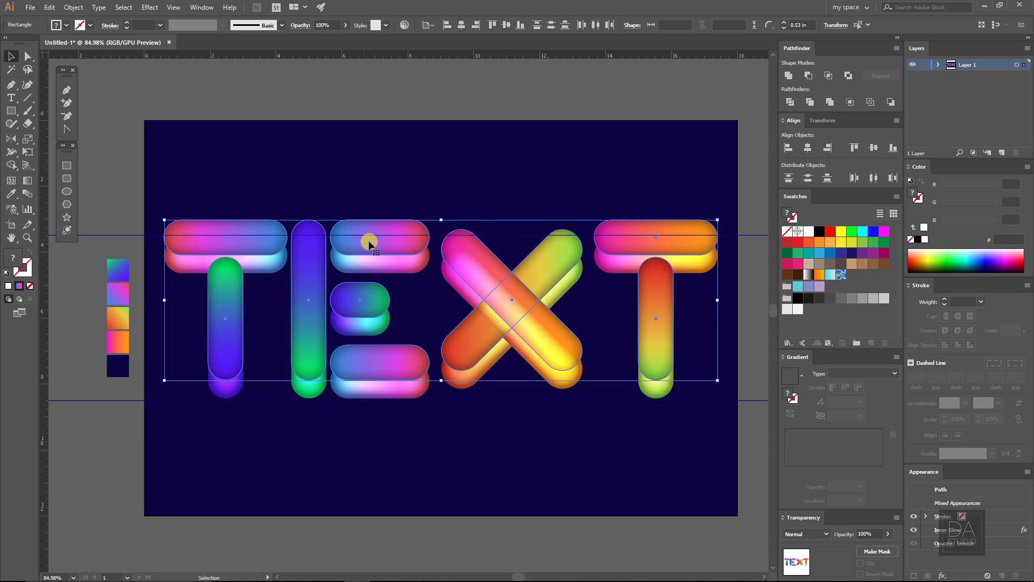
left_click_drag(383, 203, 389, 110)
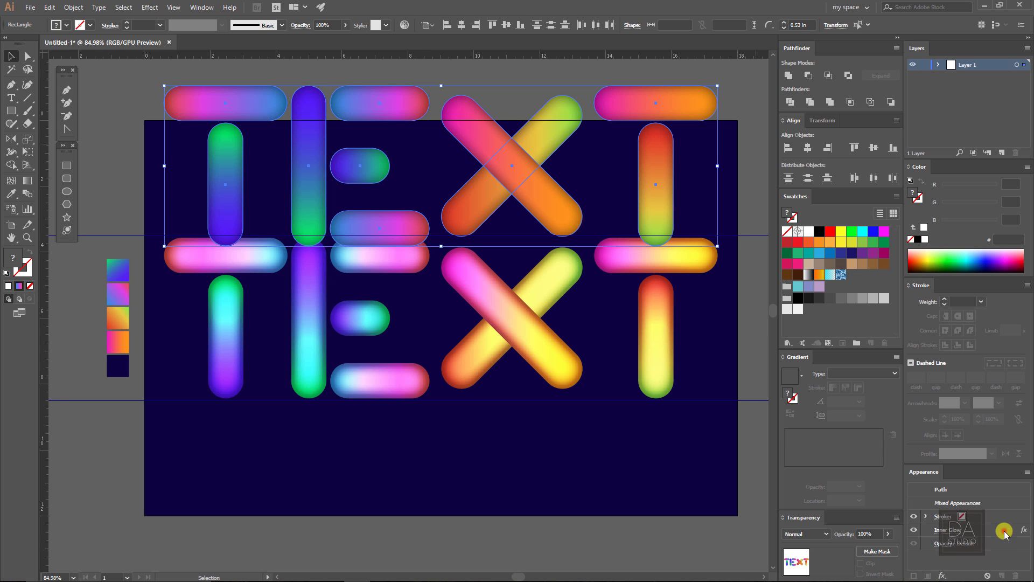
left_click_drag(1004, 534, 1015, 574)
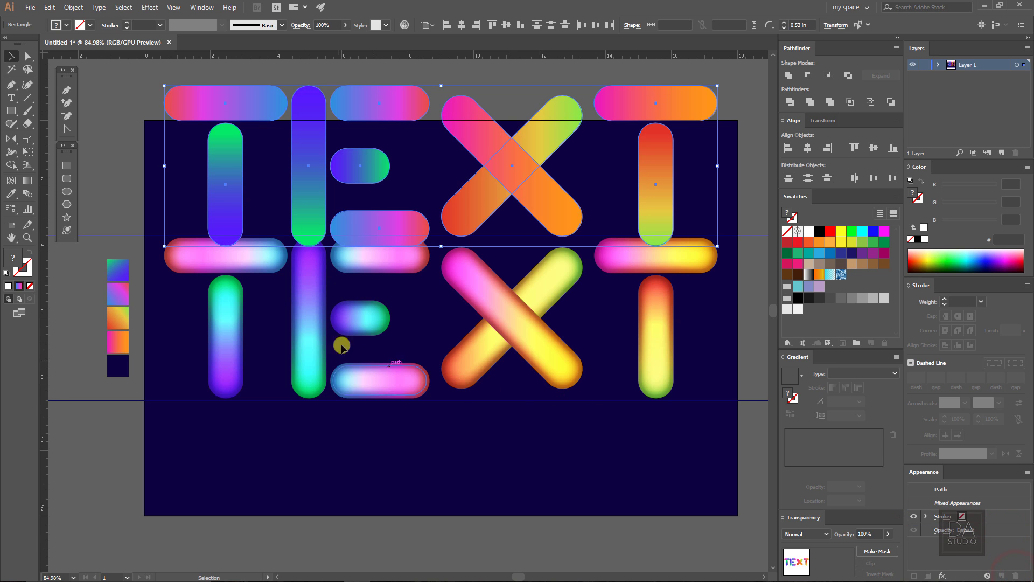
left_click_drag(277, 226, 266, 282)
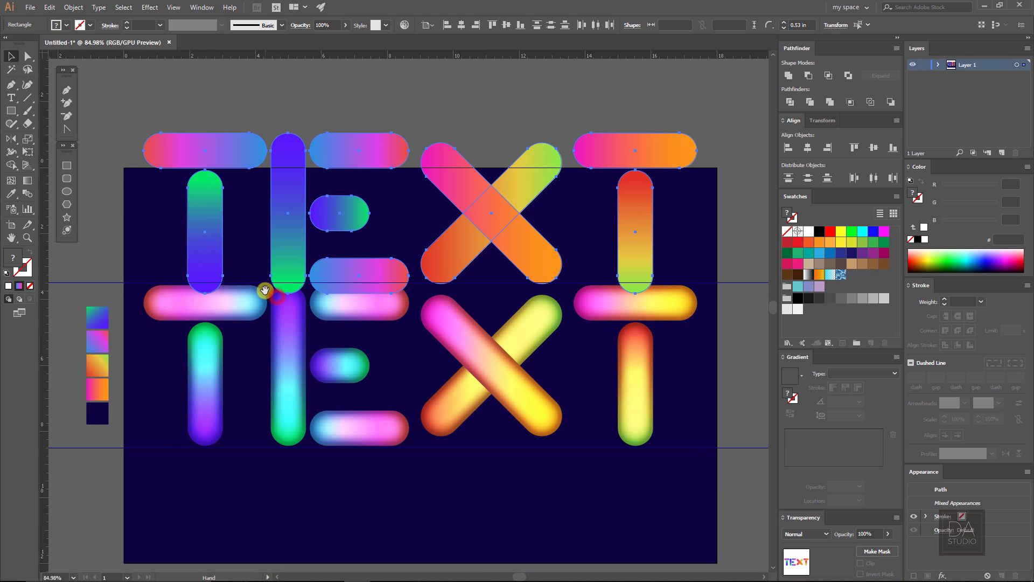
Step: Give the top letter copies no fill and a 2 pt white stroke
left_click(30, 285)
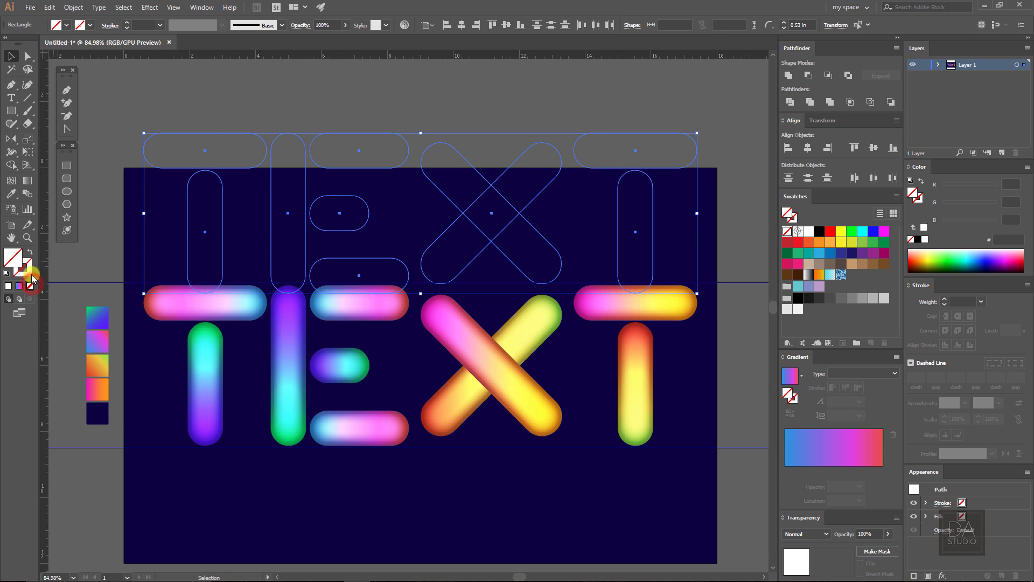
left_click(126, 25)
left_click(125, 23)
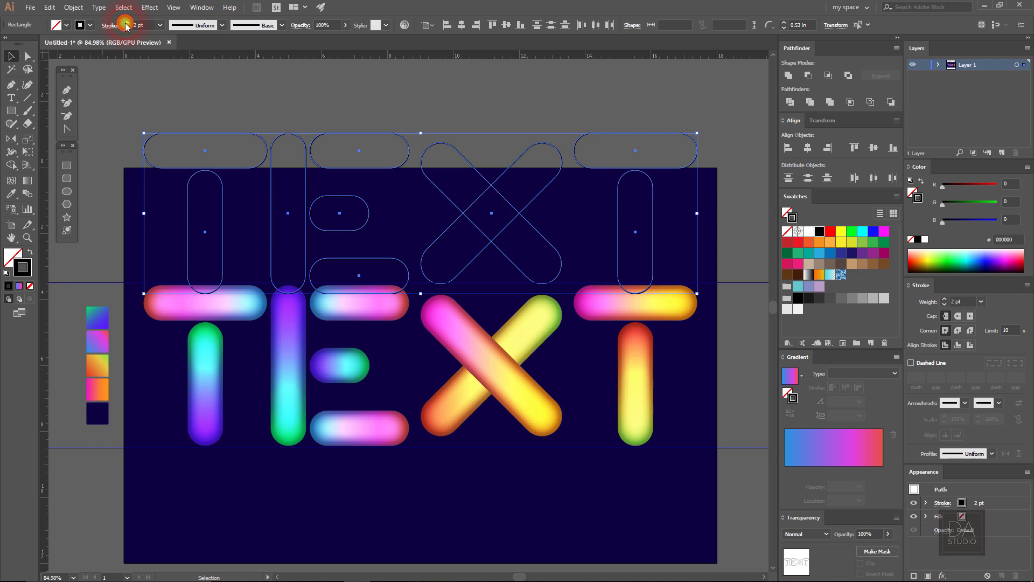
left_click(806, 232)
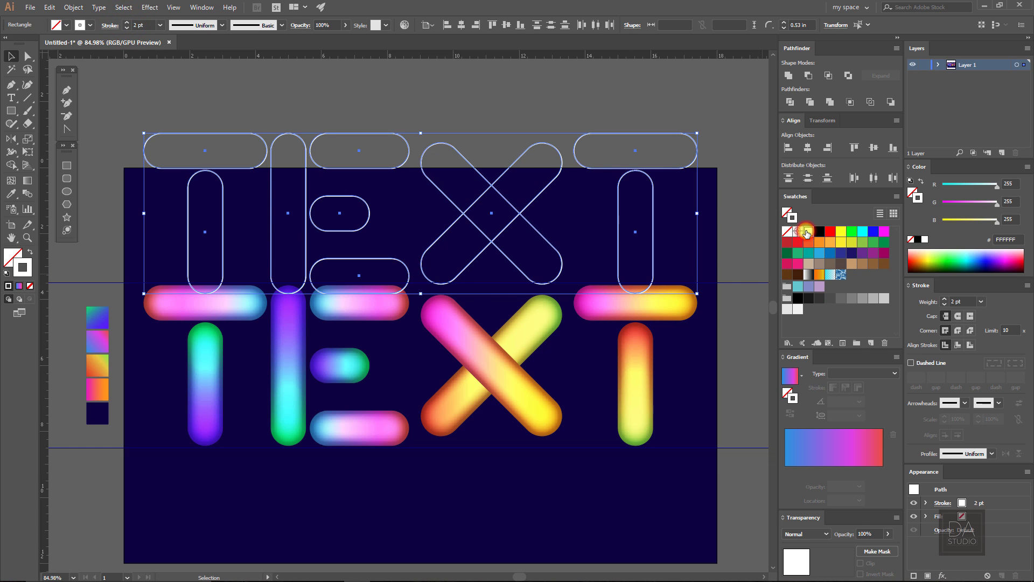
Step: Move the white outline letters down over the coloured letters
left_click(411, 100)
left_click_drag(162, 102, 699, 215)
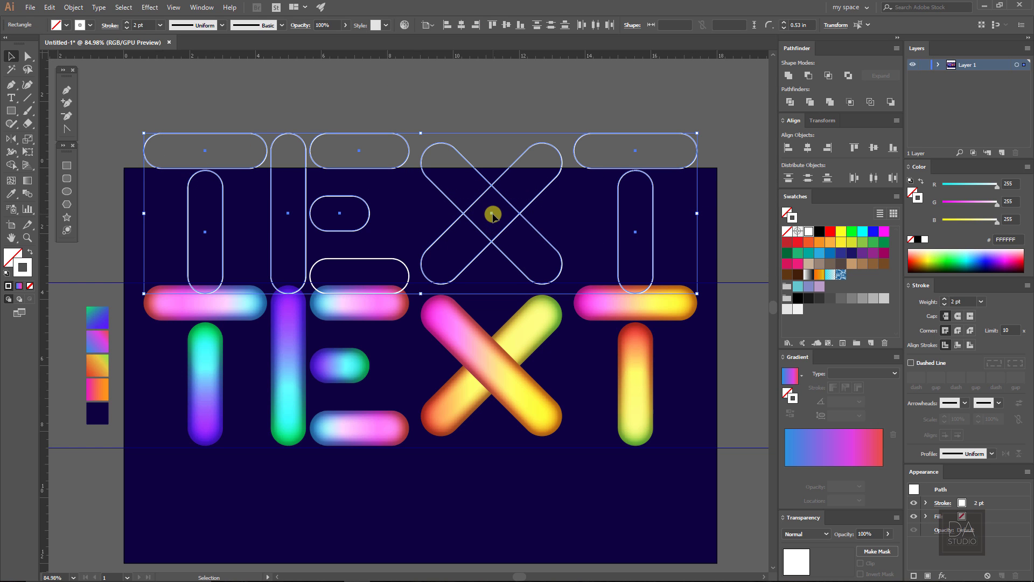
left_click_drag(491, 252, 491, 290)
left_click_drag(508, 222, 510, 222)
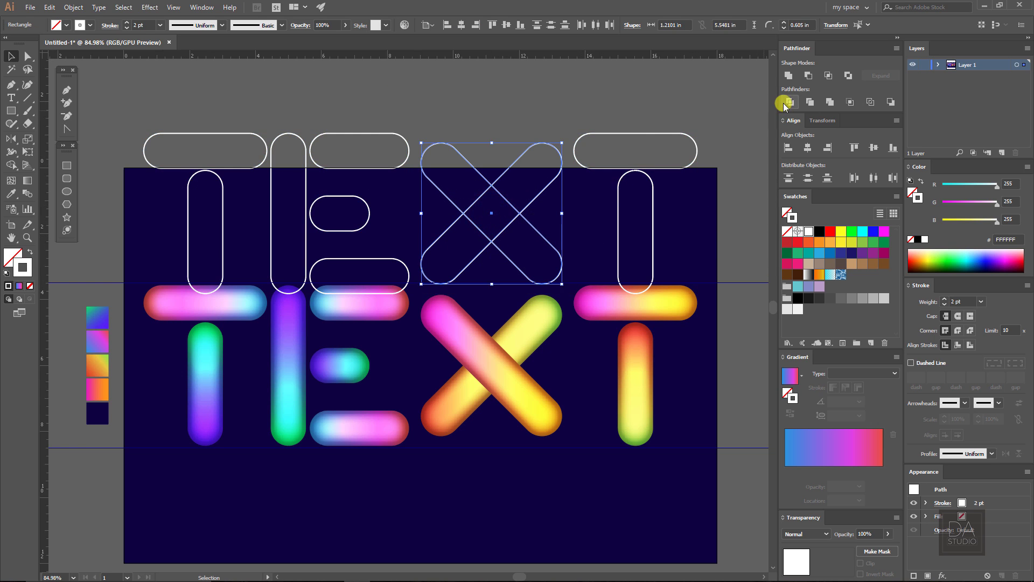
left_click_drag(122, 116, 727, 266)
left_click_drag(492, 211, 486, 369)
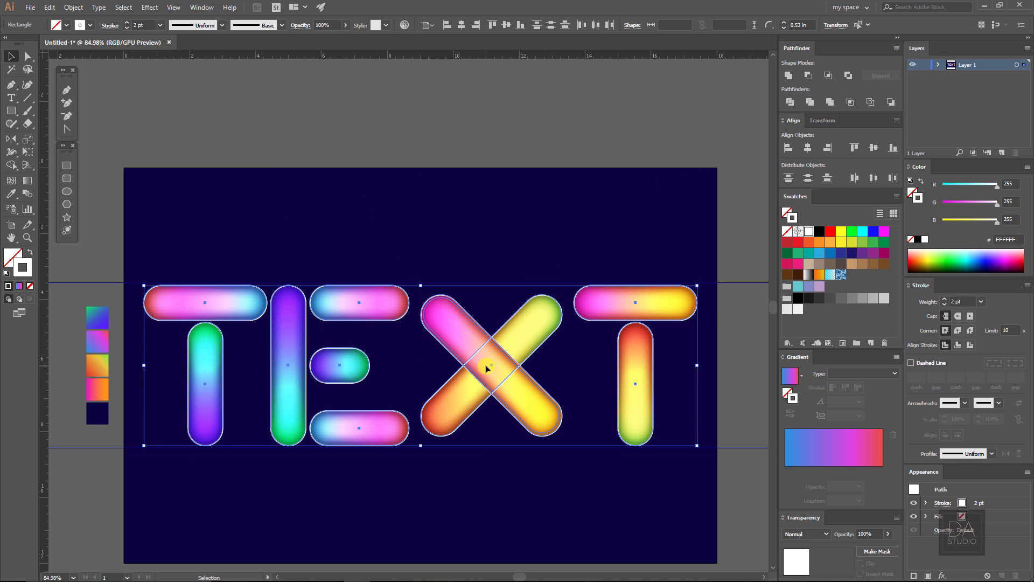
Step: Bring the white outlines and an X bar to the front
right_click(485, 368)
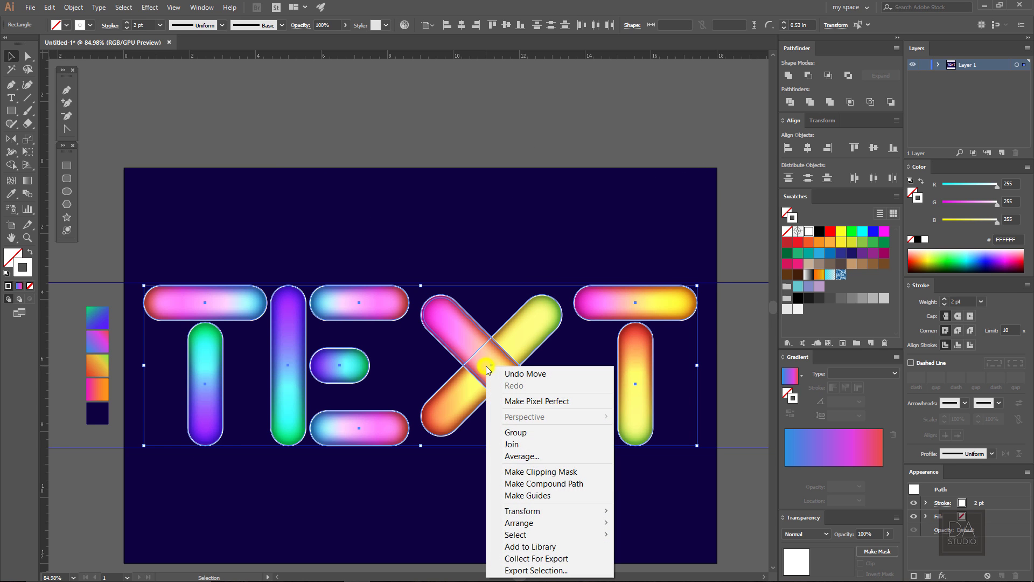
left_click(525, 523)
left_click(454, 521)
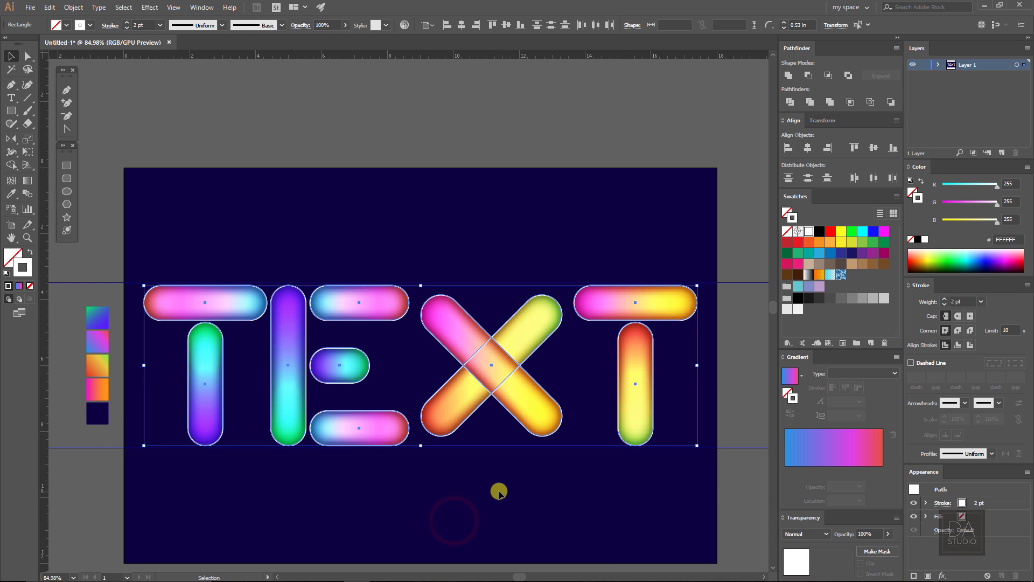
left_click(507, 492)
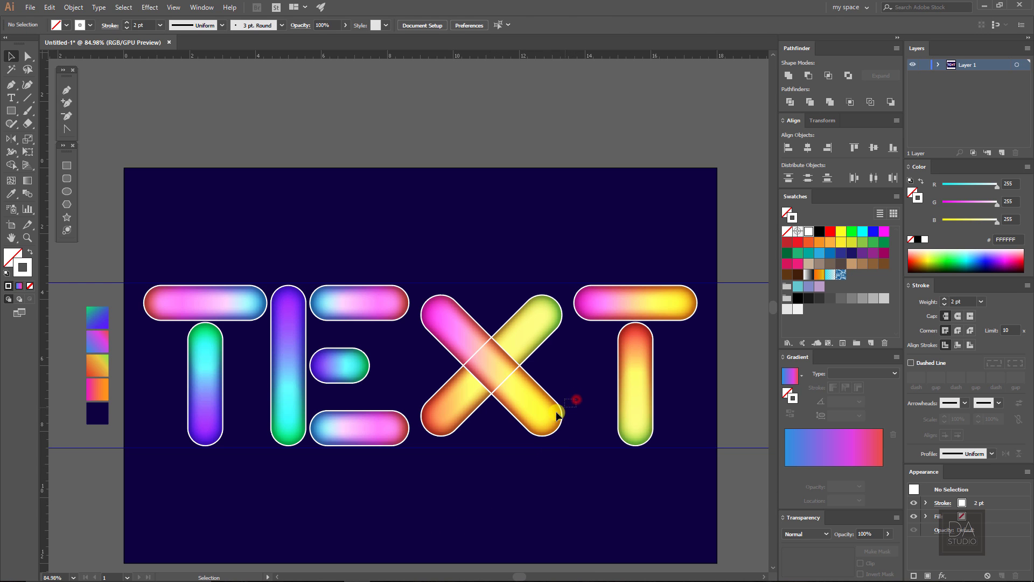
right_click(545, 423)
mouse_move(583, 365)
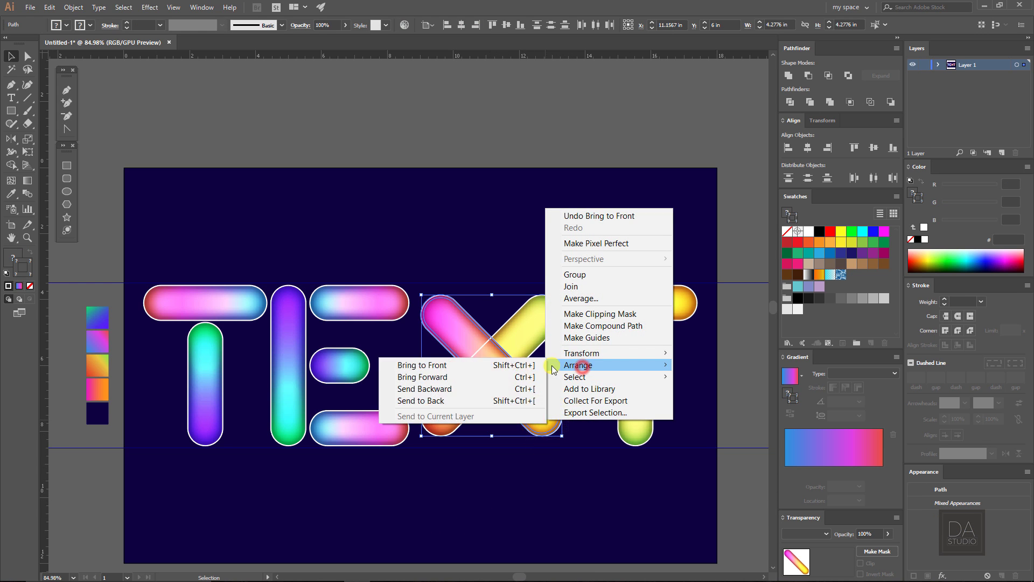
left_click(500, 368)
left_click(513, 477)
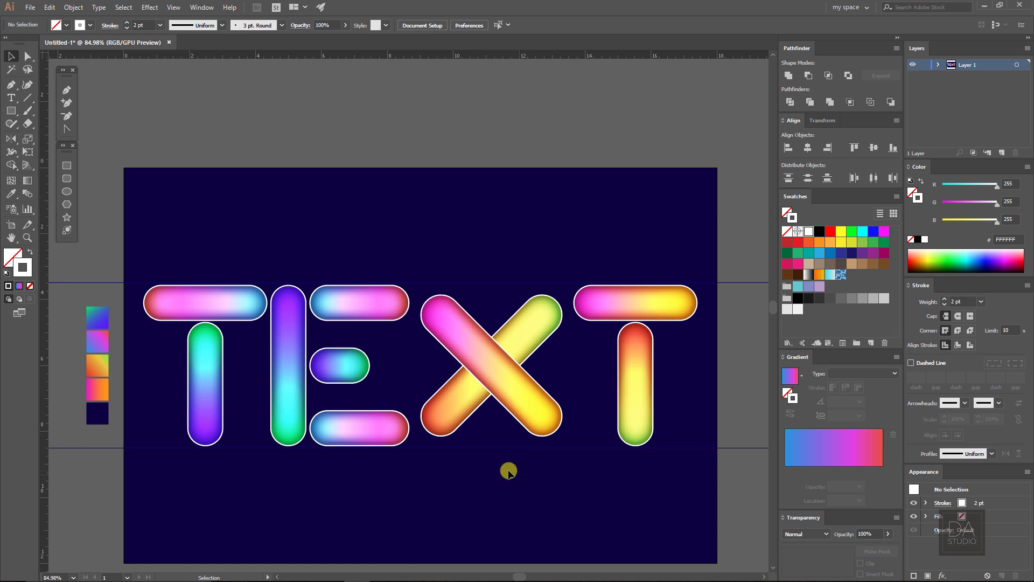
Step: Select every white outline path across T, E, X and T
scroll(311, 365, "up", 3)
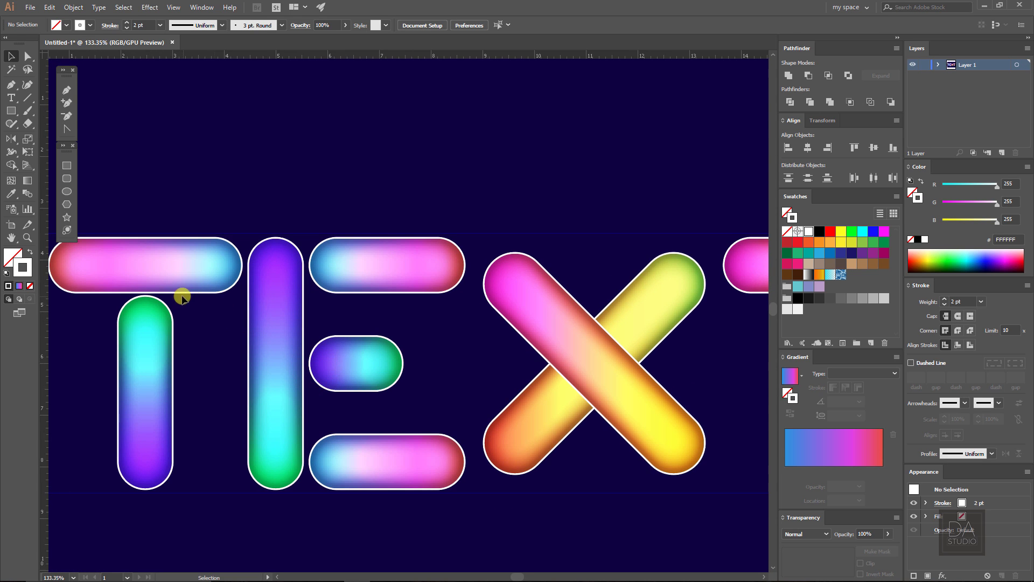
left_click(218, 288)
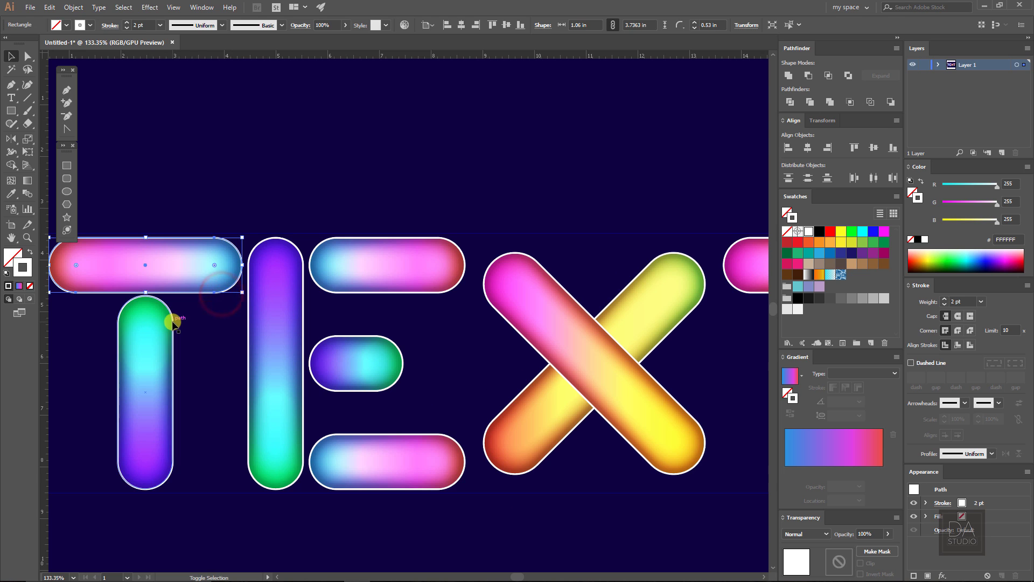
left_click(172, 322, "shift")
left_click(249, 324, "shift")
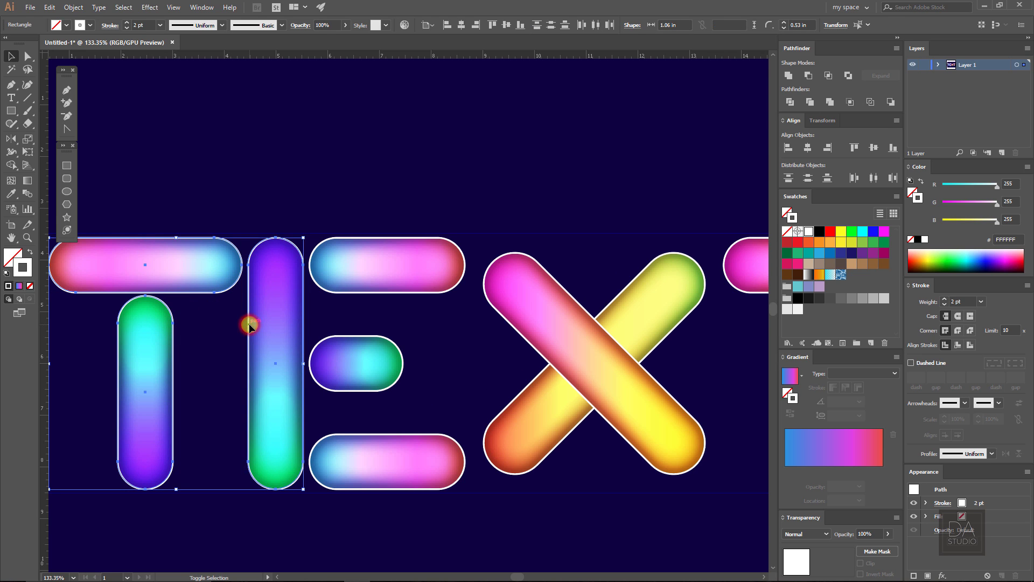
left_click(347, 294, "shift")
left_click(398, 374, "shift")
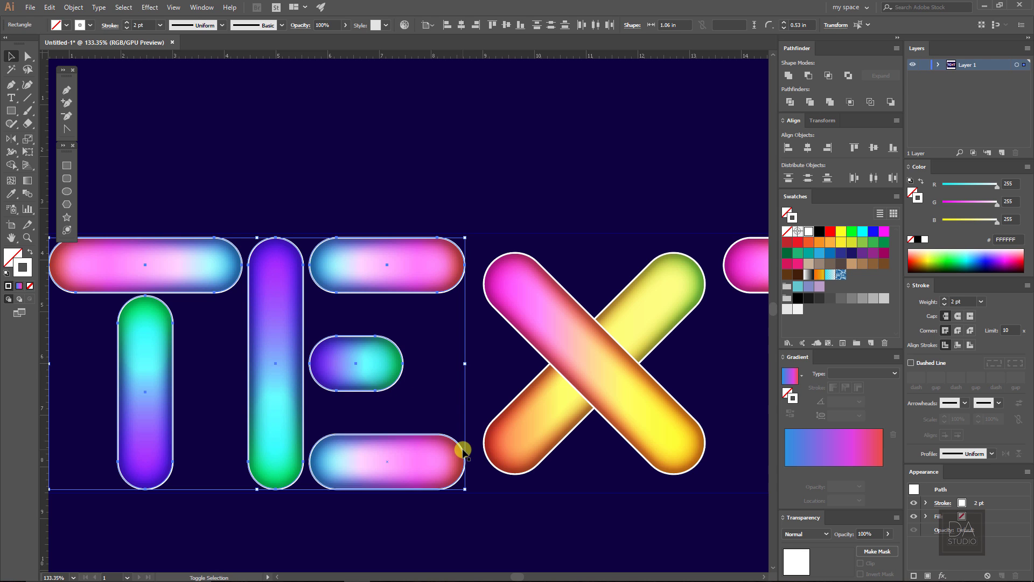
left_click(523, 475, "shift")
left_click(672, 475, "shift")
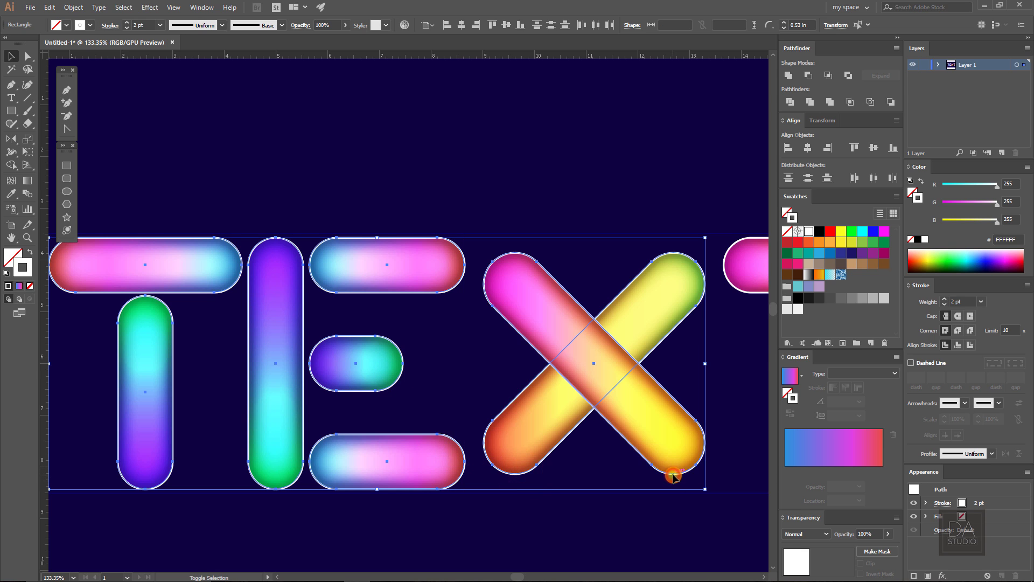
scroll(684, 471, "right", 5)
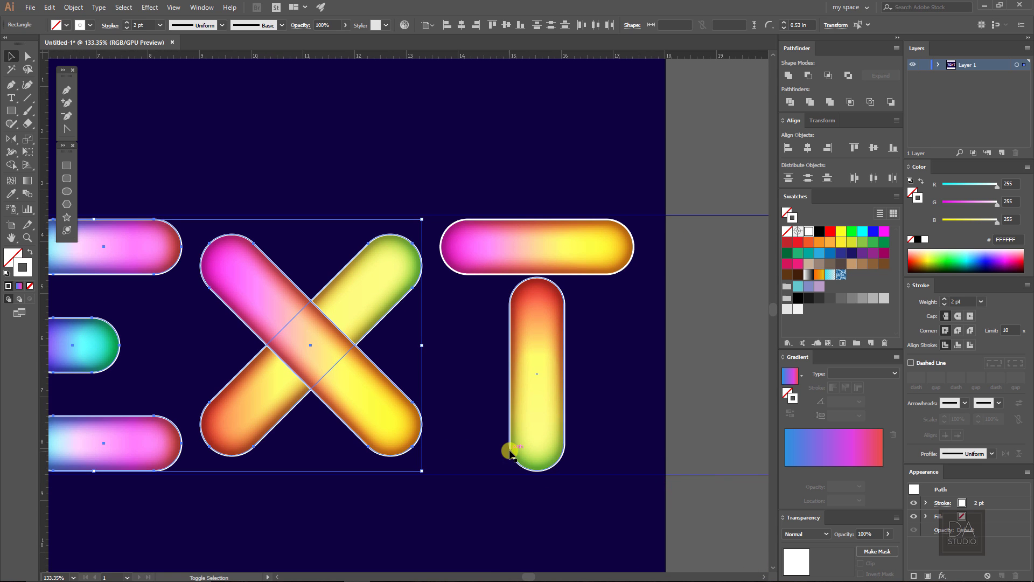
left_click(509, 451, "shift")
left_click(463, 273, "shift")
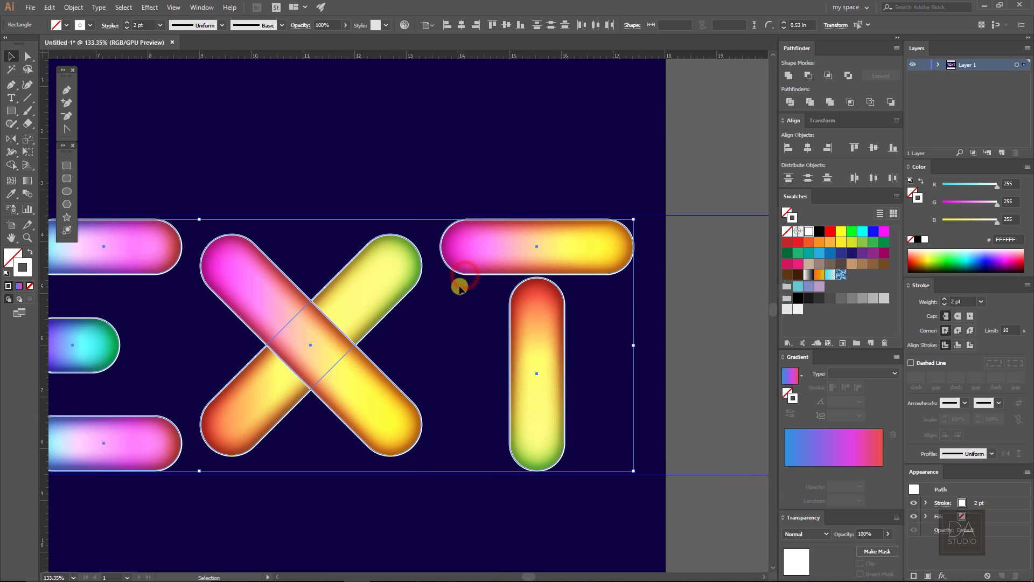
Step: Set the outlines' blend mode to Overlay and view the whole artboard
left_click(805, 533)
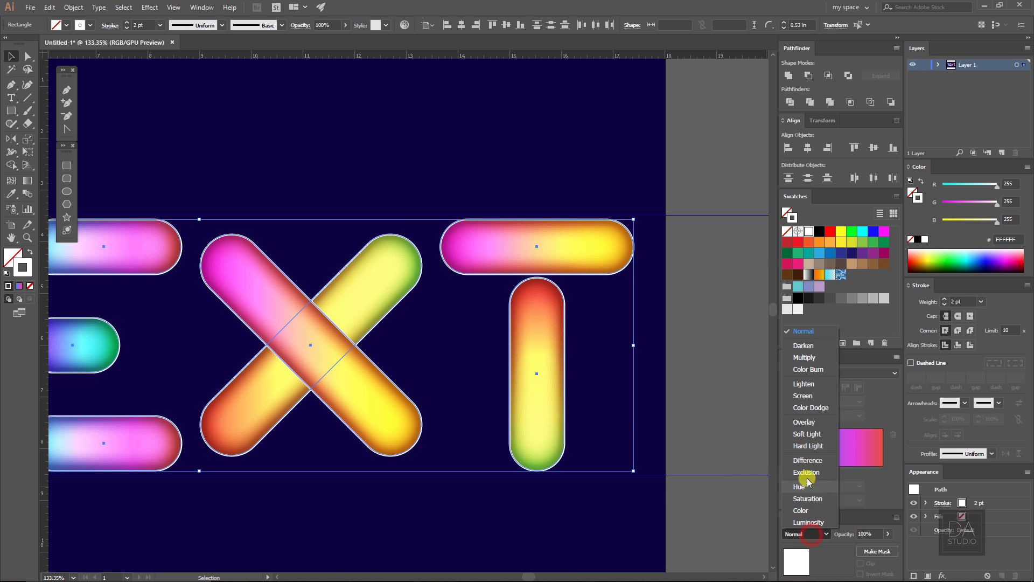
left_click(810, 427)
left_click(619, 459)
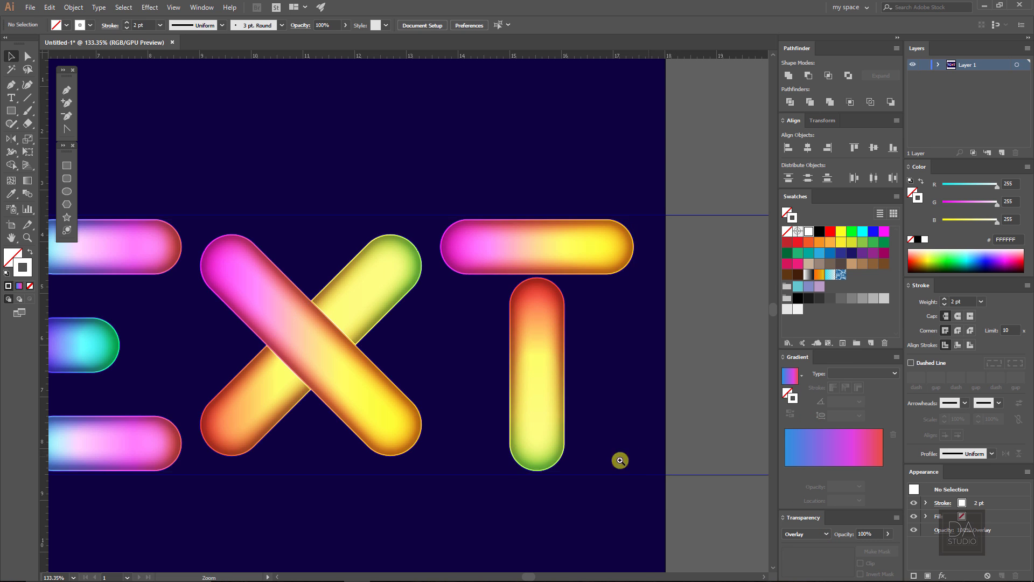
left_click_drag(619, 459, 473, 439)
left_click_drag(447, 504, 443, 450)
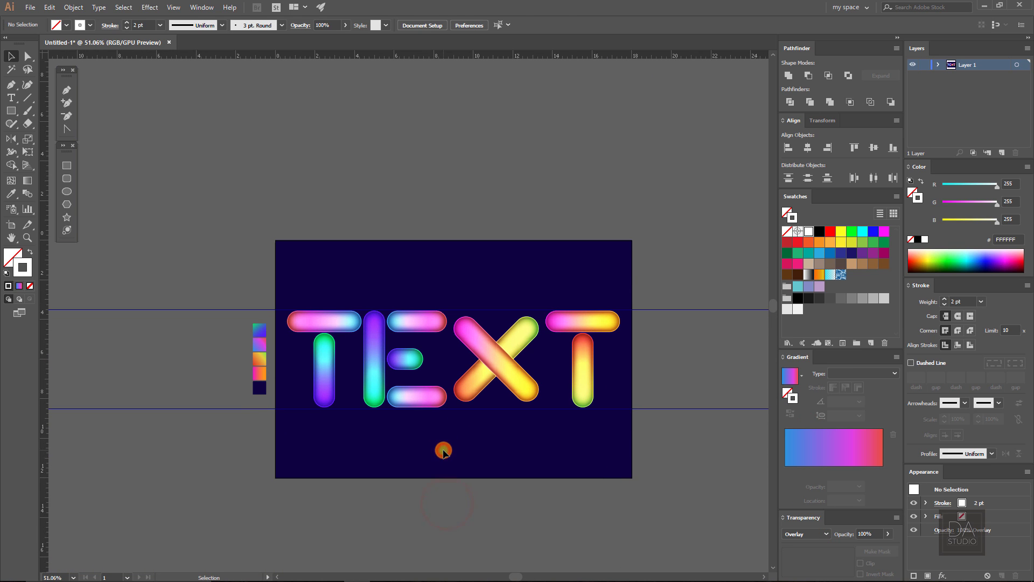
Step: Group all the TEXT letter shapes together
left_click_drag(651, 323, 320, 380)
right_click(320, 380)
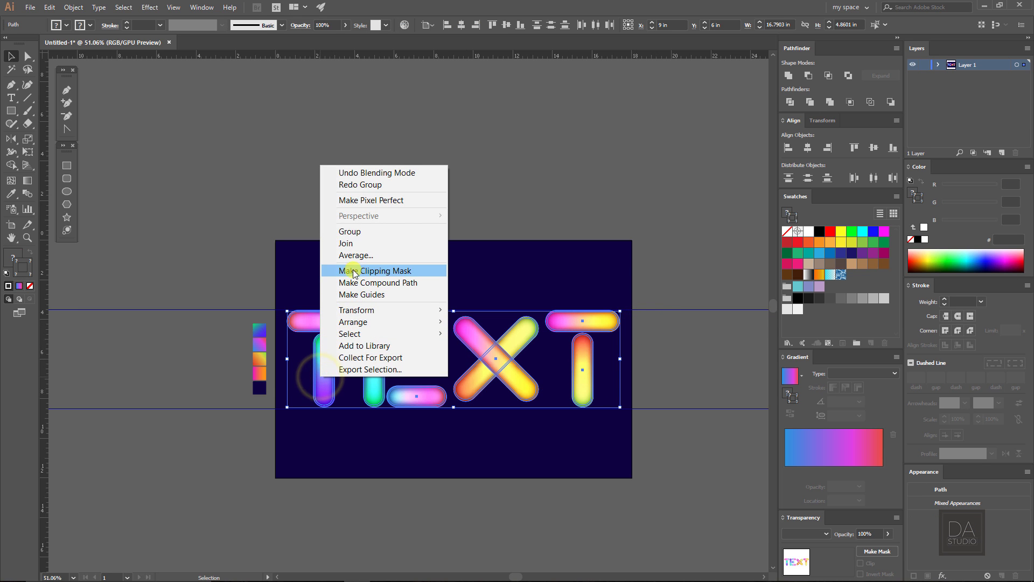
left_click(364, 233)
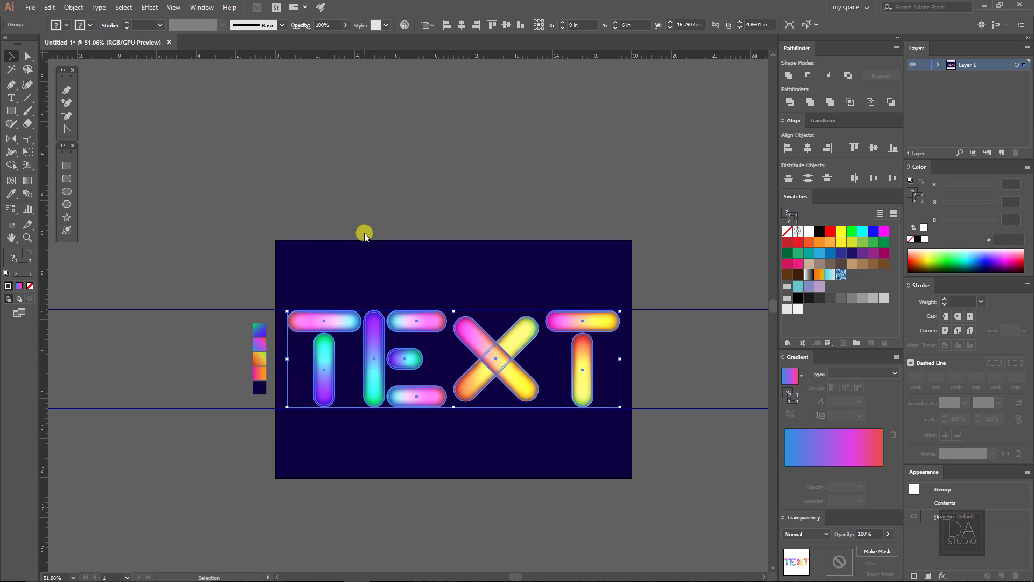
left_click(364, 233)
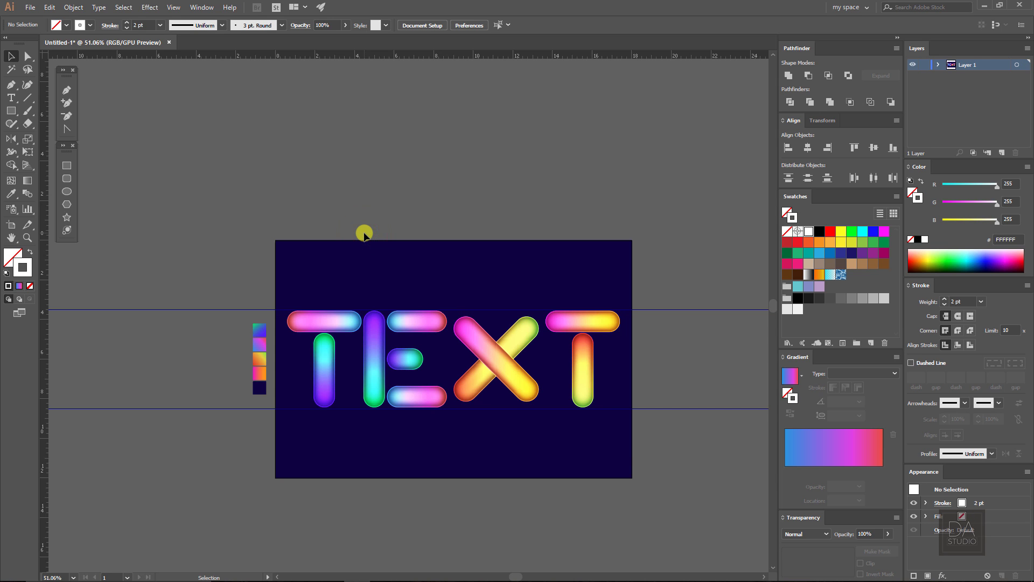
Step: Scale the TEXT group down slightly, then zoom in on the letters
left_click(575, 381)
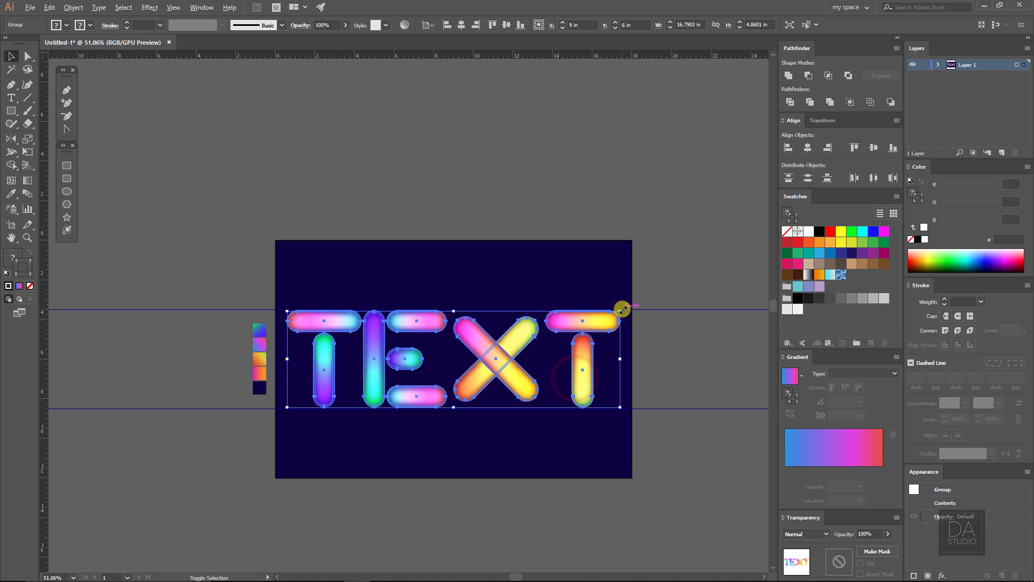
left_click_drag(621, 311, 601, 318)
left_click(641, 339)
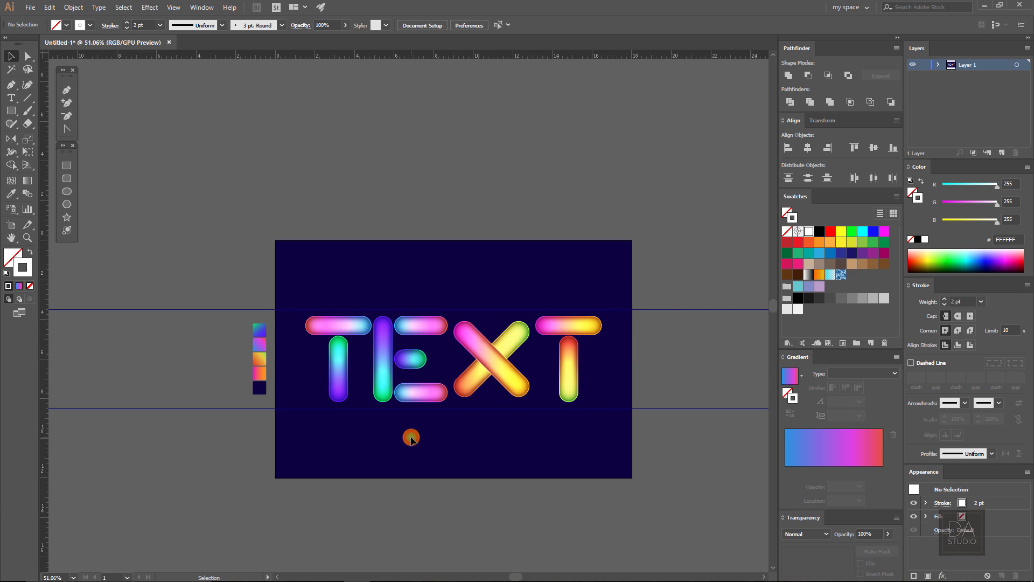
left_click_drag(422, 362, 525, 366)
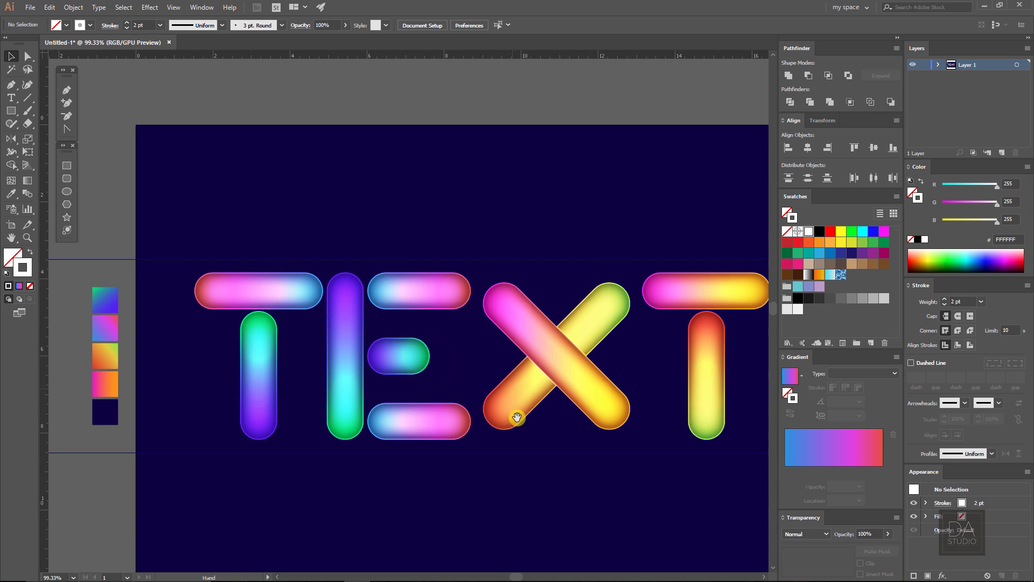
left_click_drag(517, 418, 453, 407)
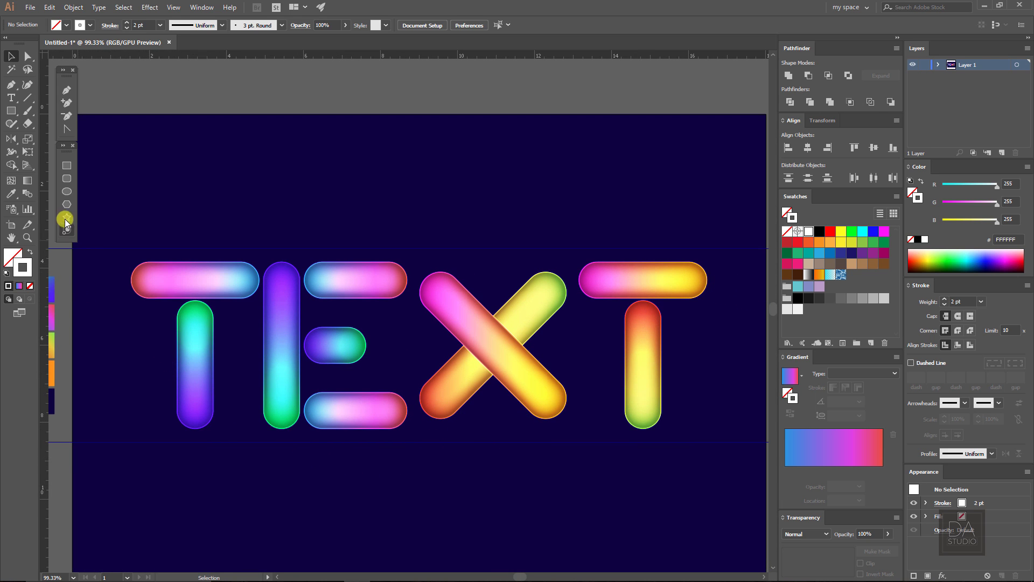
left_click(67, 165)
Step: Draw a rectangle covering the whole artboard and give it a white fill
left_click(321, 287, "ctrl+alt")
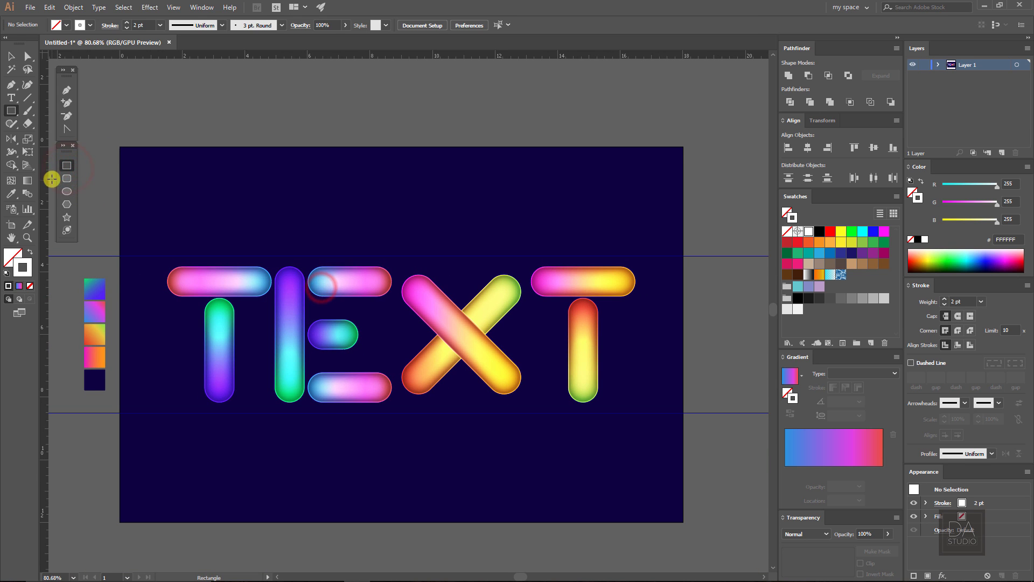
mouse_move(118, 146)
left_mouse_down()
mouse_move(412, 386)
mouse_move(682, 521)
left_mouse_up()
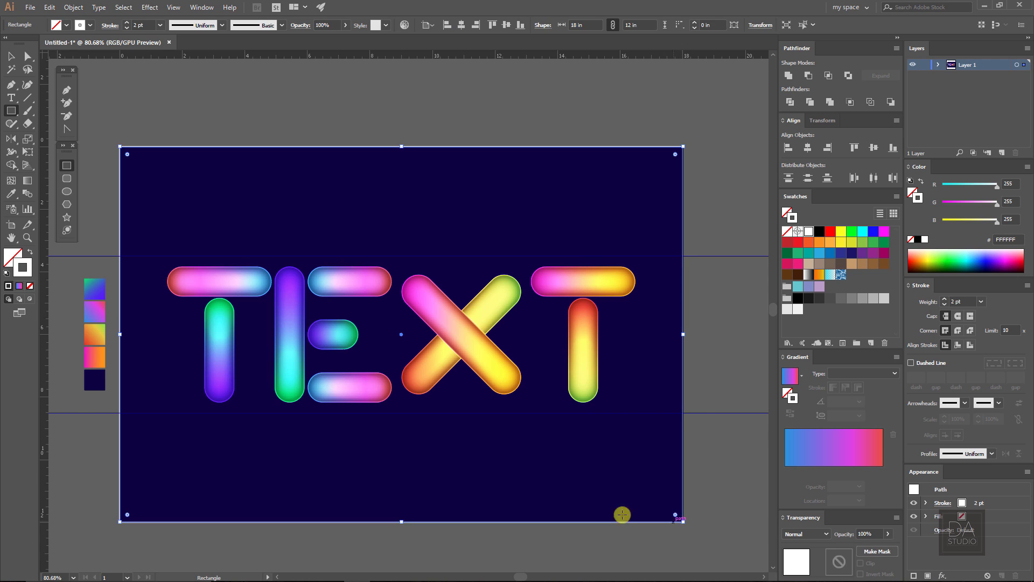
left_click(30, 251)
left_click(12, 253)
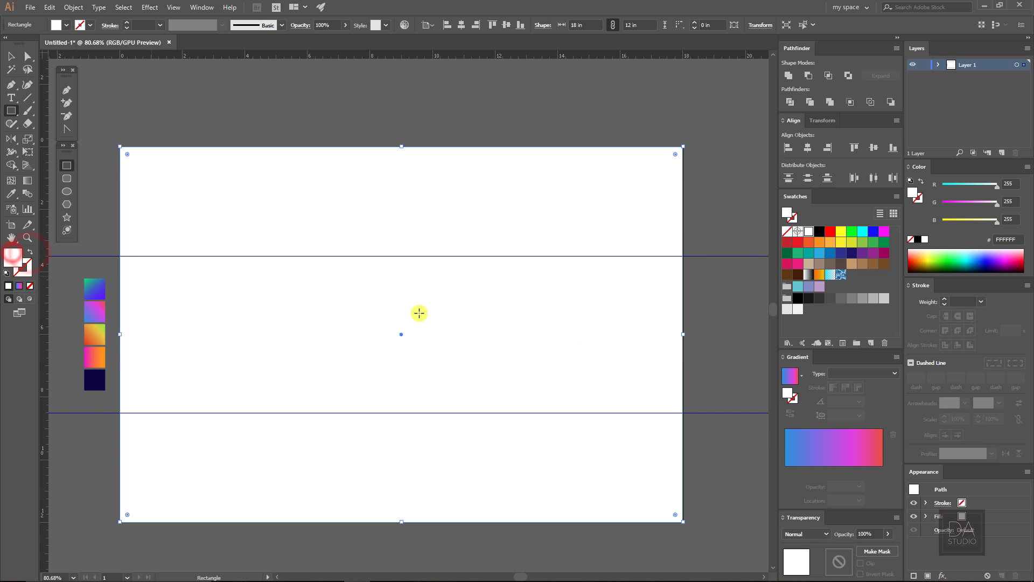
Step: Fill it with a radial White, Black gradient, shrink the white centre, and set Multiply blending
left_click(802, 383)
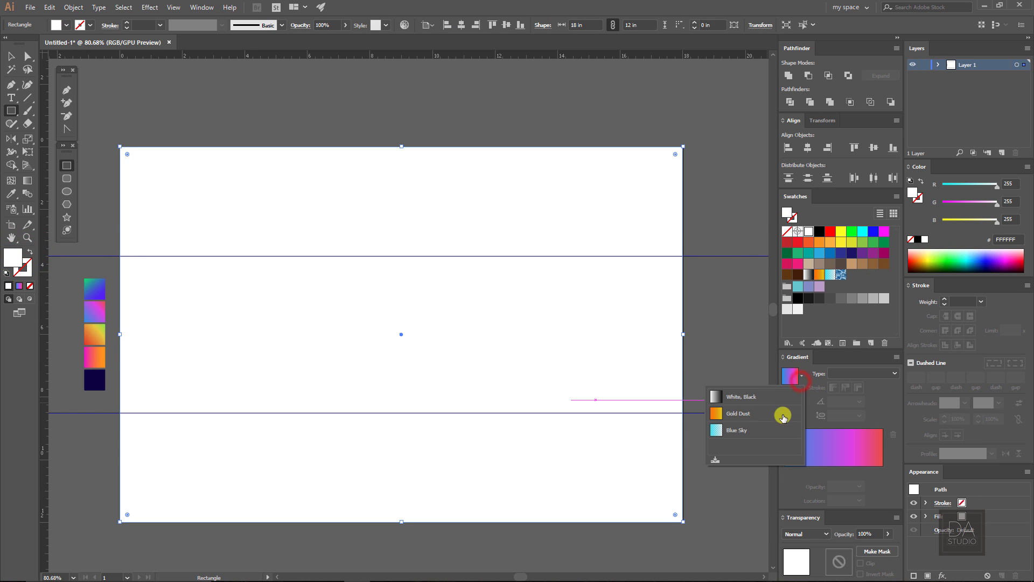
left_click(765, 394)
left_click(838, 373)
left_click(847, 396)
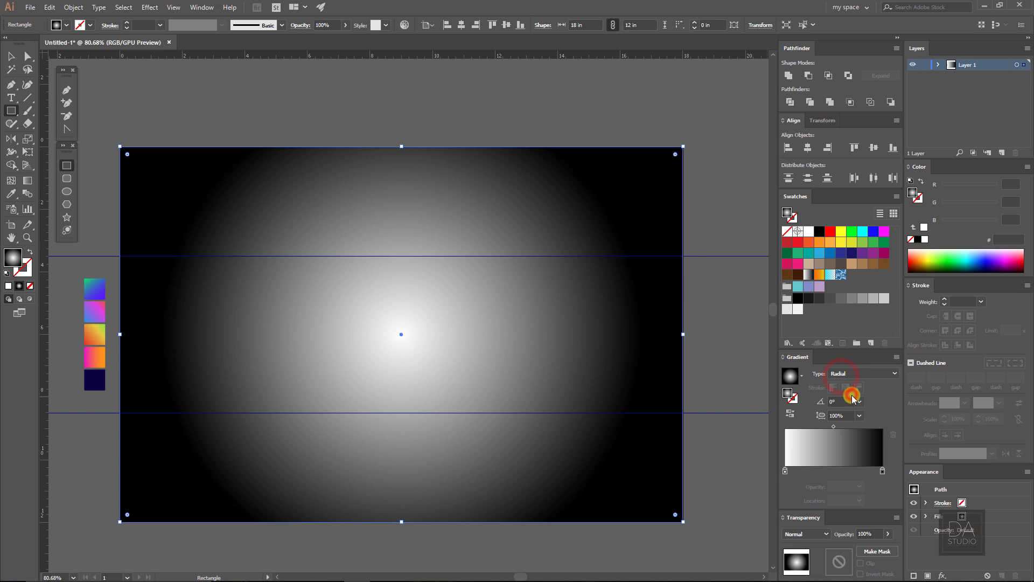
left_click(790, 415)
left_click(791, 415)
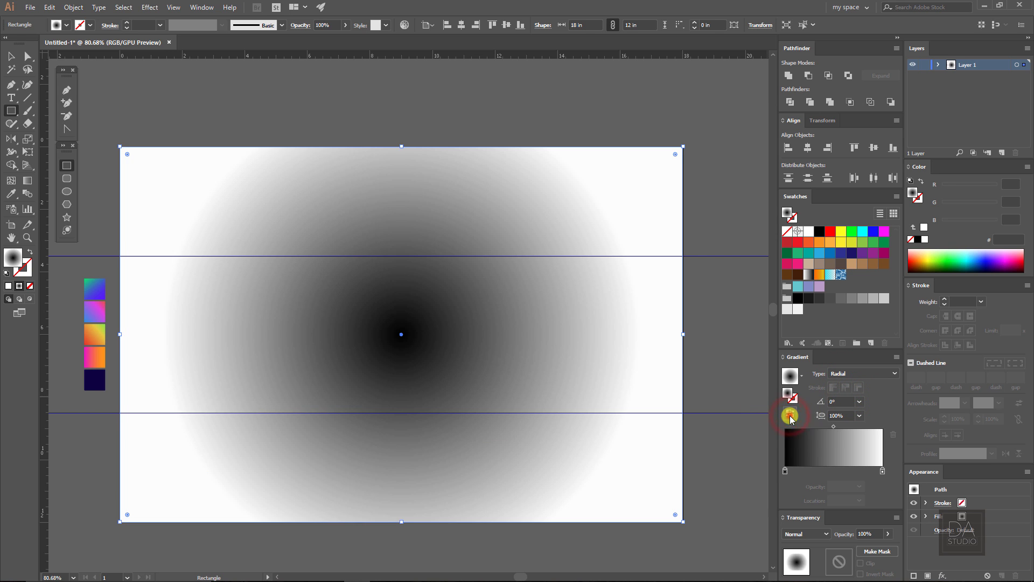
left_click(859, 404)
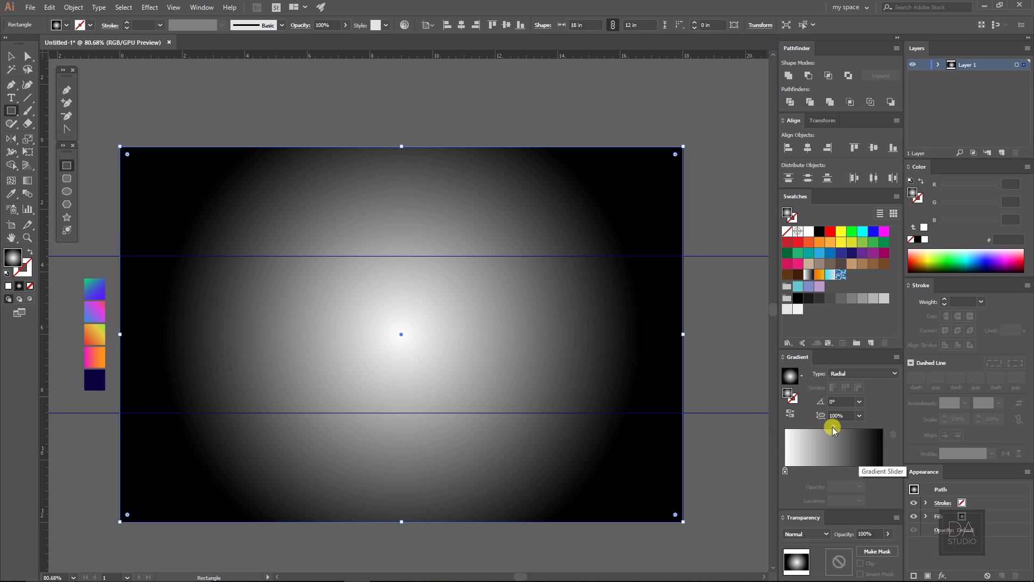
left_click_drag(832, 428, 819, 428)
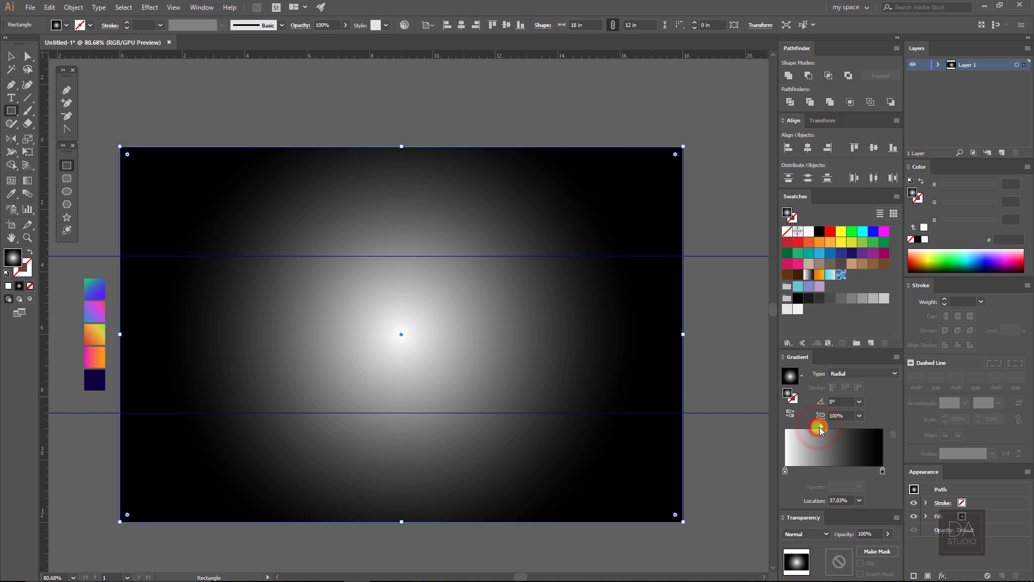
left_click(826, 533)
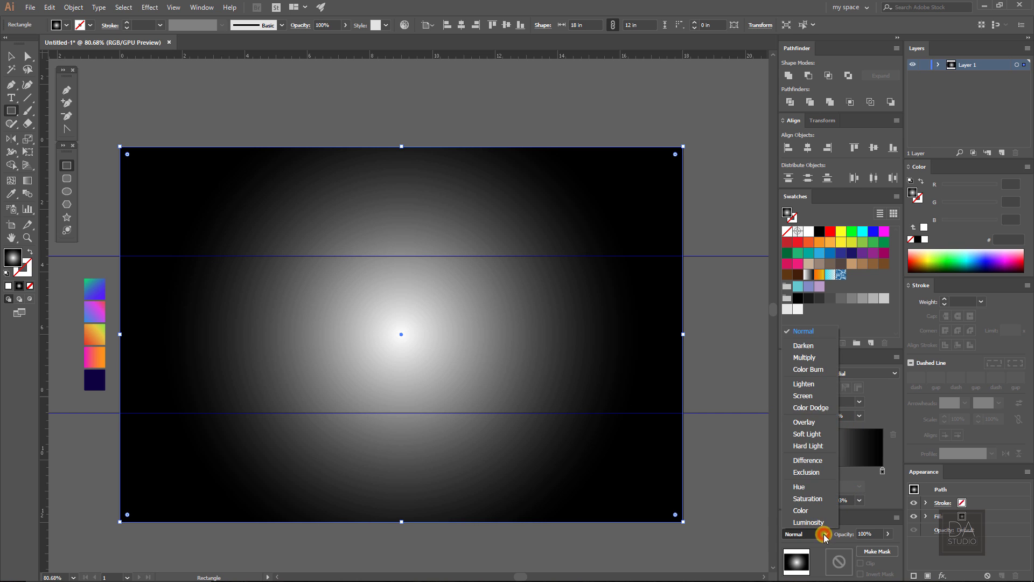
left_click(814, 358)
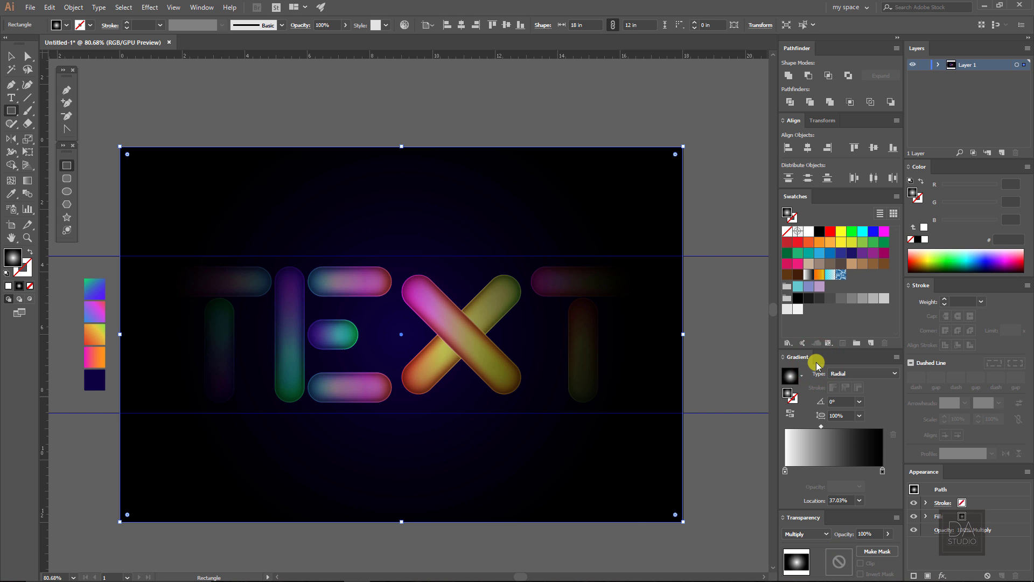
Step: Send the gradient rectangle to the back of the stacking order
right_click(506, 337)
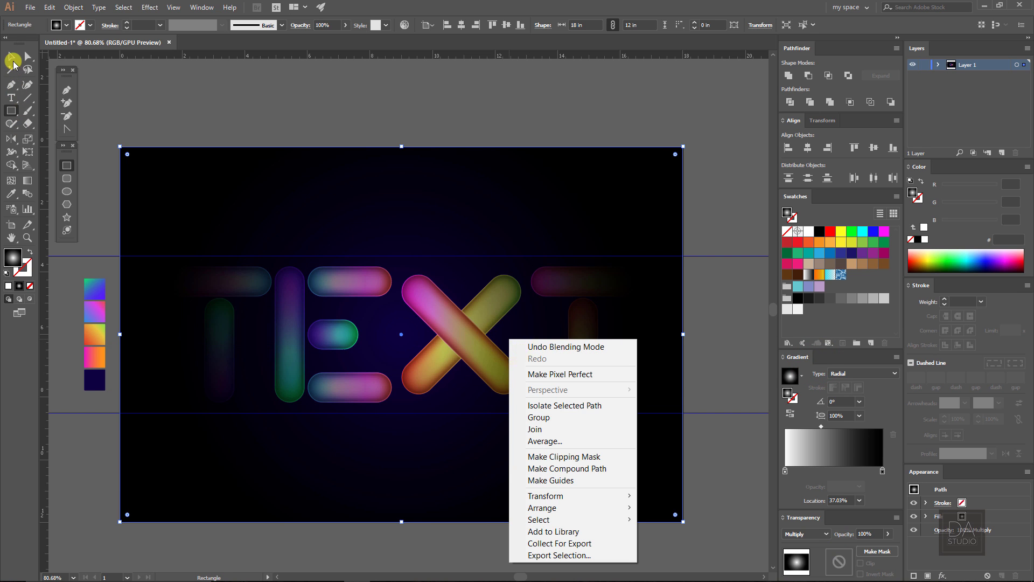
left_click(11, 58)
double_click(12, 61)
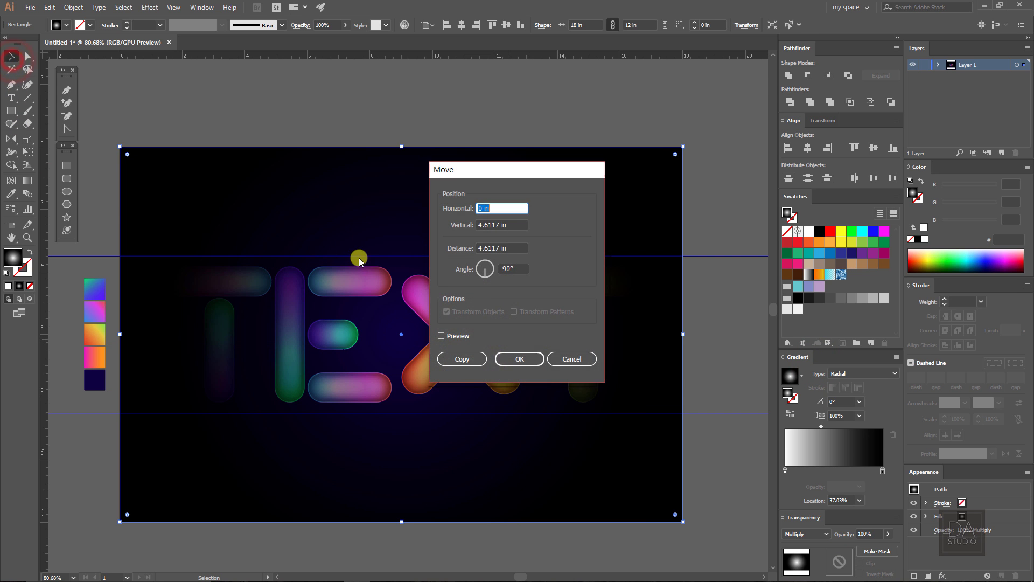
left_click(560, 360)
right_click(387, 229)
left_click(444, 398)
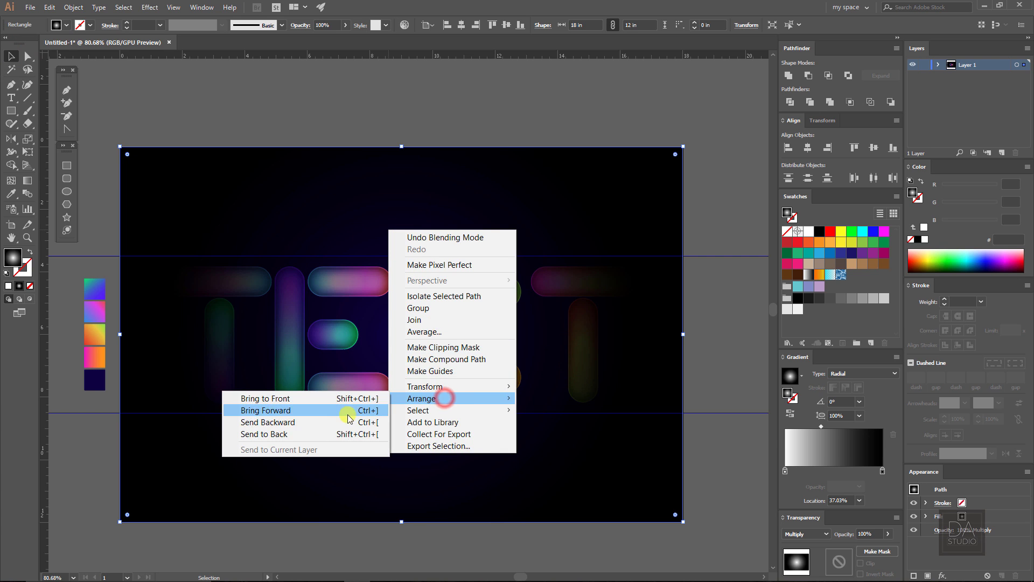
left_click(335, 434)
Step: Bring the rectangle forward so it sits just above the navy background, below the letters
right_click(335, 434)
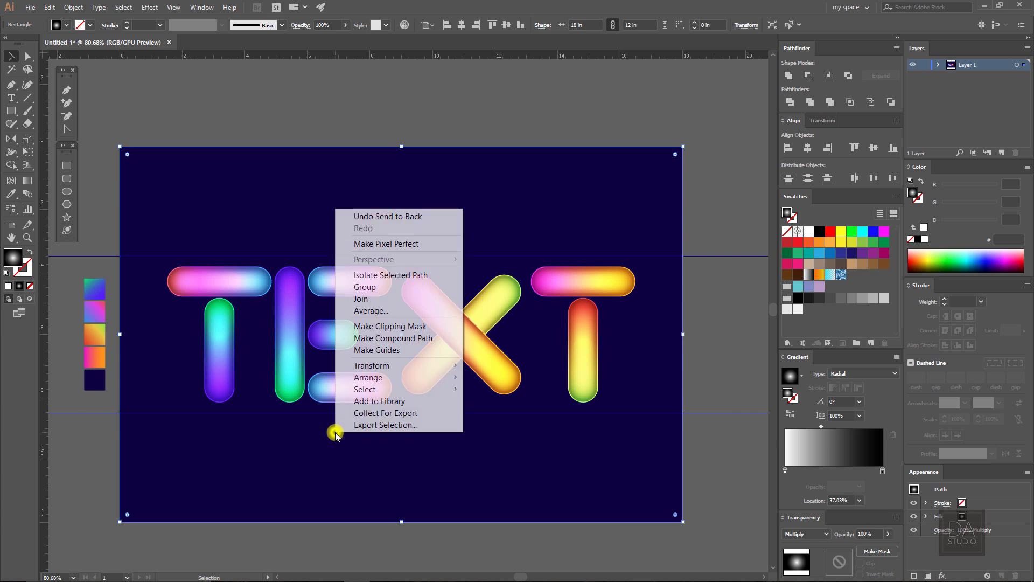
left_click(368, 377)
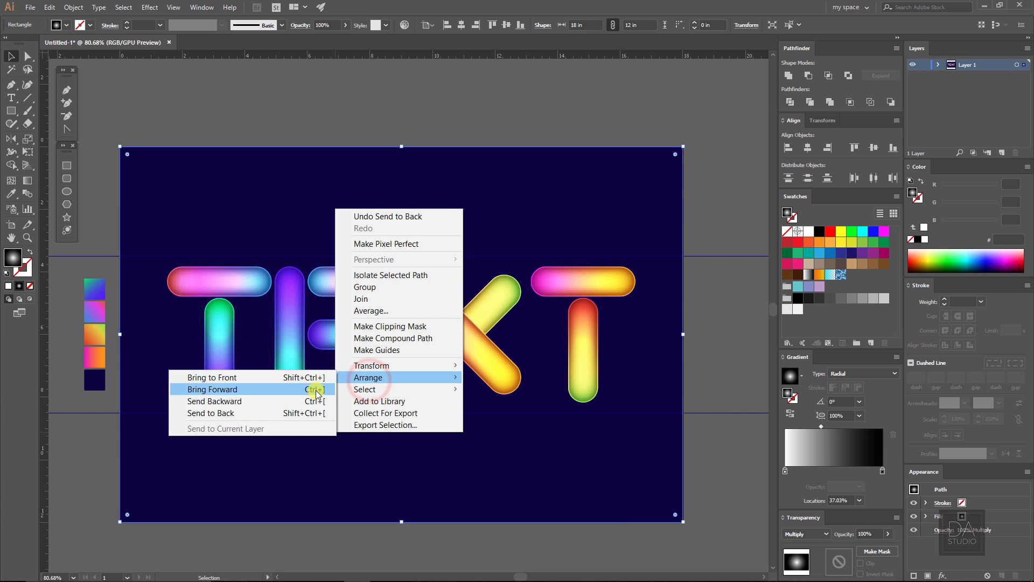
left_click(319, 391)
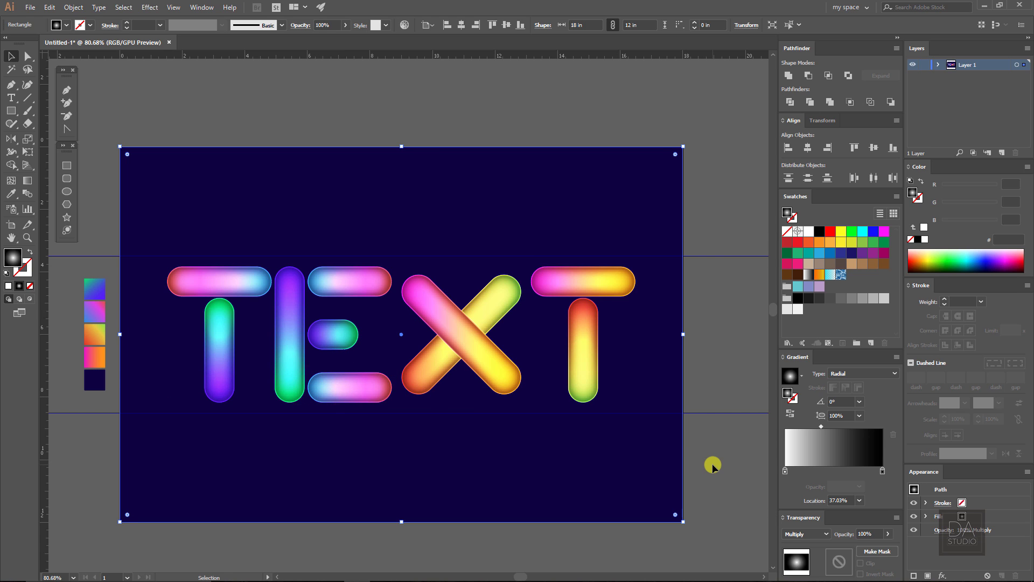
key("ctrl+]")
key("ctrl+[")
key("ctrl+]")
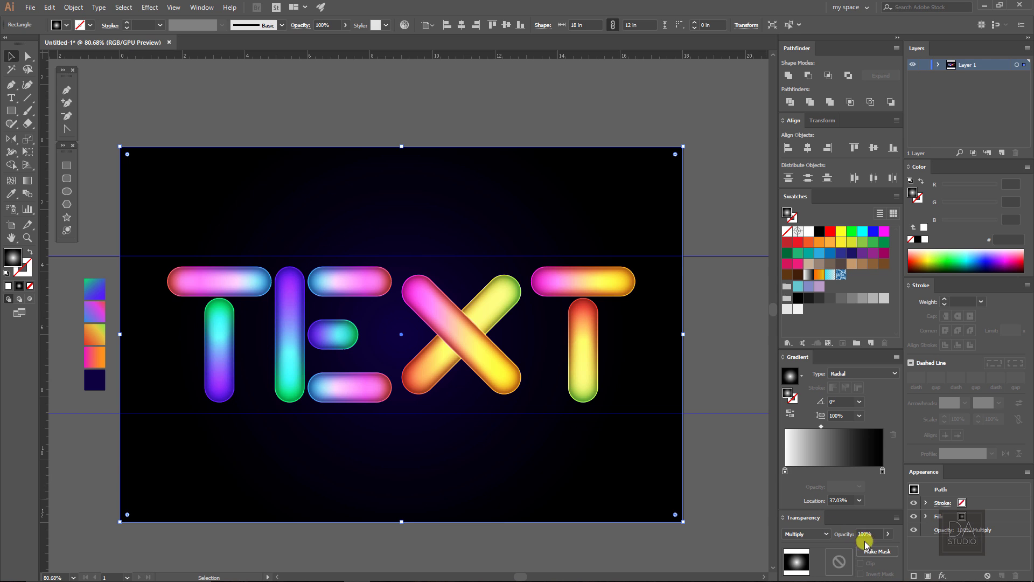
Step: Lower the rectangle's opacity to 25% and nudge the gradient midpoint
left_click_drag(860, 546, 854, 546)
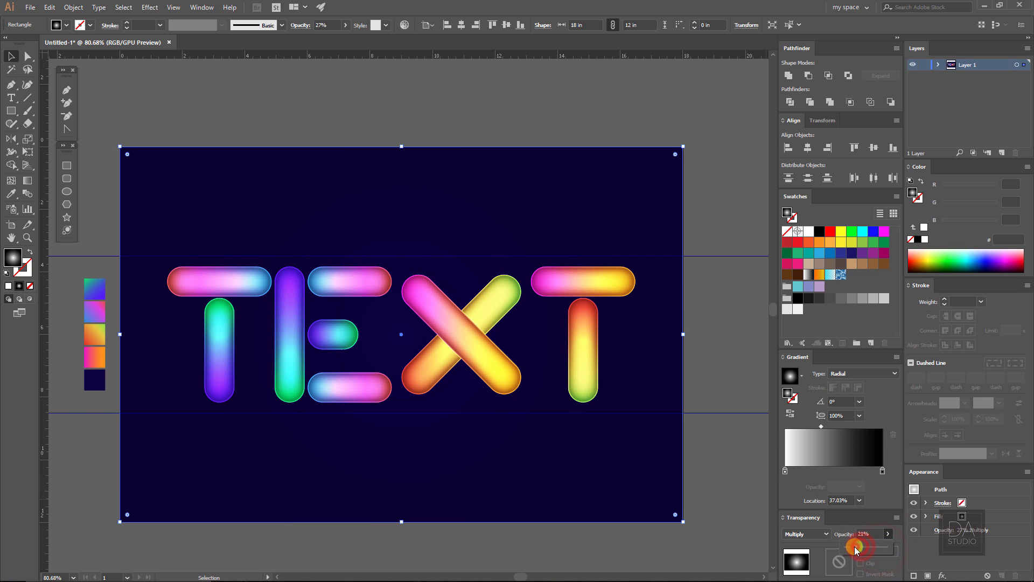
left_click(732, 490)
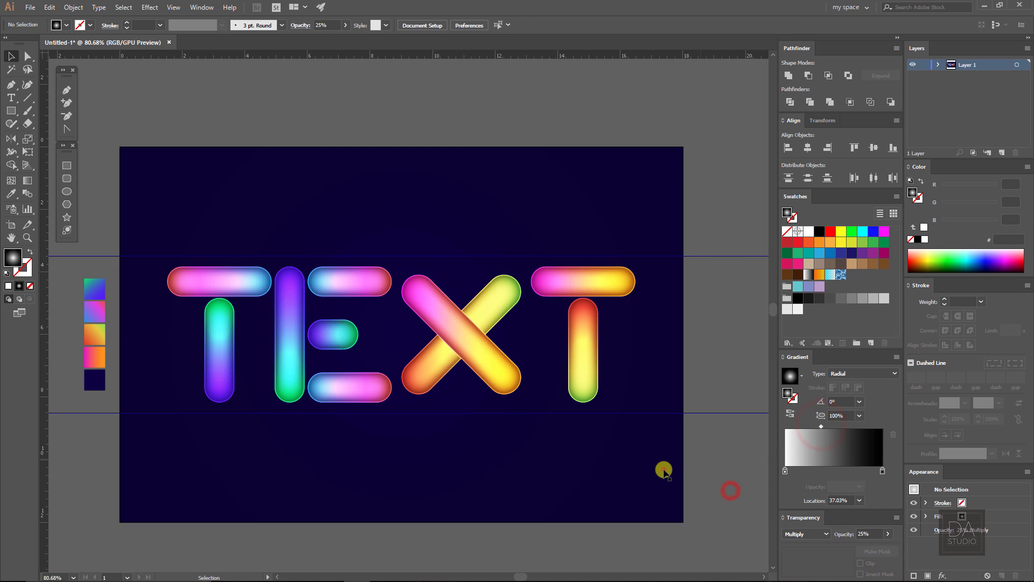
left_click(662, 468)
left_click_drag(821, 425, 829, 425)
left_click(881, 470)
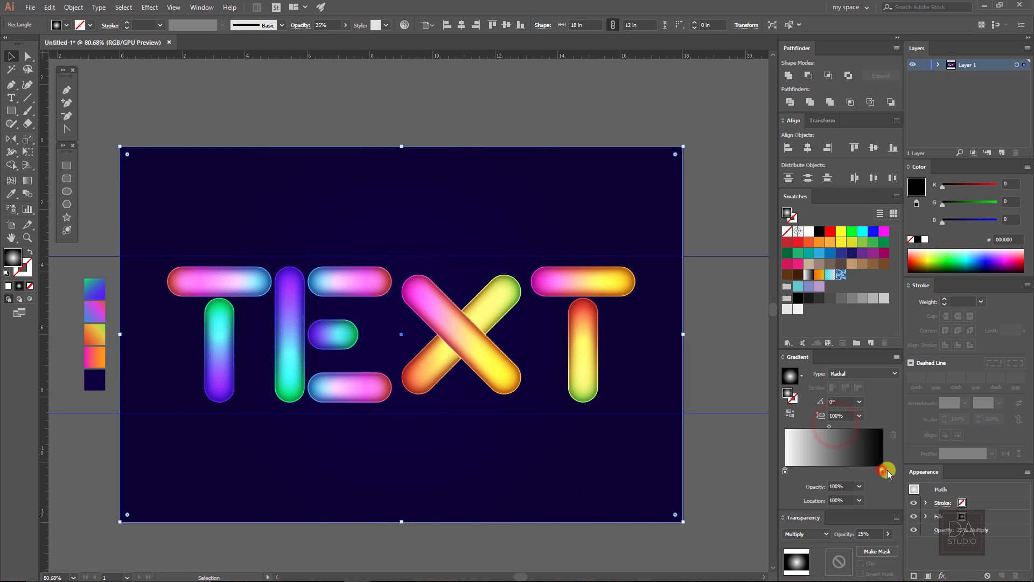
left_click(728, 464)
scroll(639, 485, "down", 3)
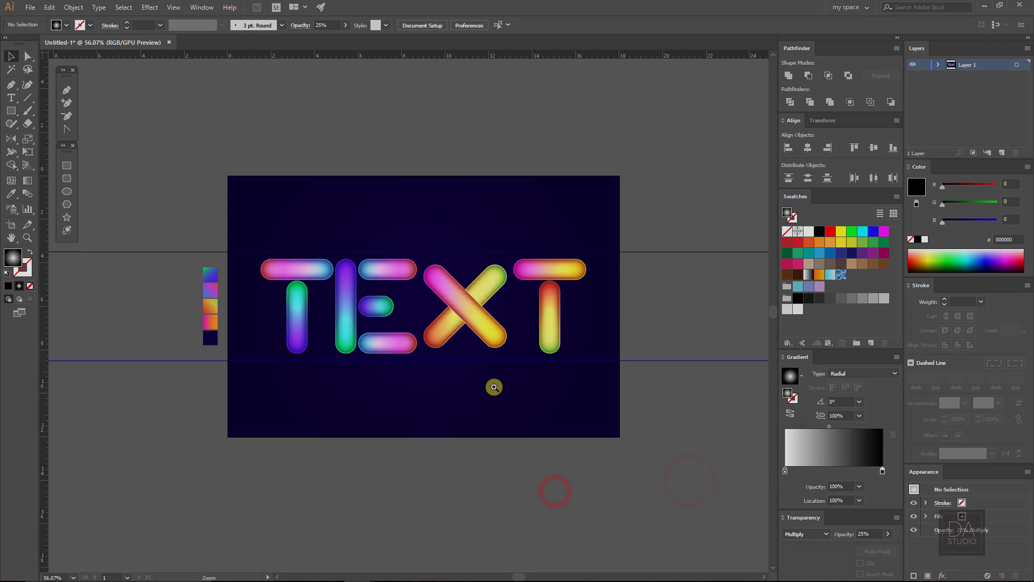